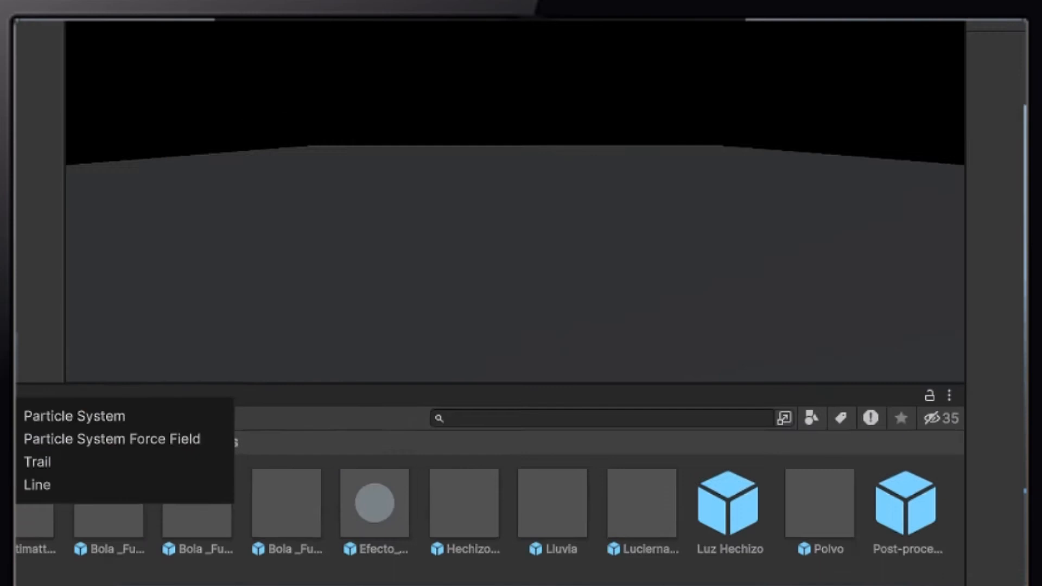
- Name the new particle system under Bola_Fuego as Fuego
{"action": "key", "text": "End"}
{"action": "key", "text": "BackSpace"}
{"action": "key", "text": "BackSpace"}
{"action": "key", "text": "BackSpace"}
{"action": "key", "text": "BackSpace"}
{"action": "key", "text": "BackSpace"}
{"action": "key", "text": "BackSpace"}
{"action": "key", "text": "BackSpace"}
{"action": "key", "text": "BackSpace"}
{"action": "key", "text": "BackSpace"}
{"action": "key", "text": "BackSpace"}
{"action": "key", "text": "BackSpace"}
{"action": "key", "text": "BackSpace"}
{"action": "key", "text": "BackSpace"}
{"action": "key", "text": "BackSpace"}
{"action": "key", "text": "BackSpace"}
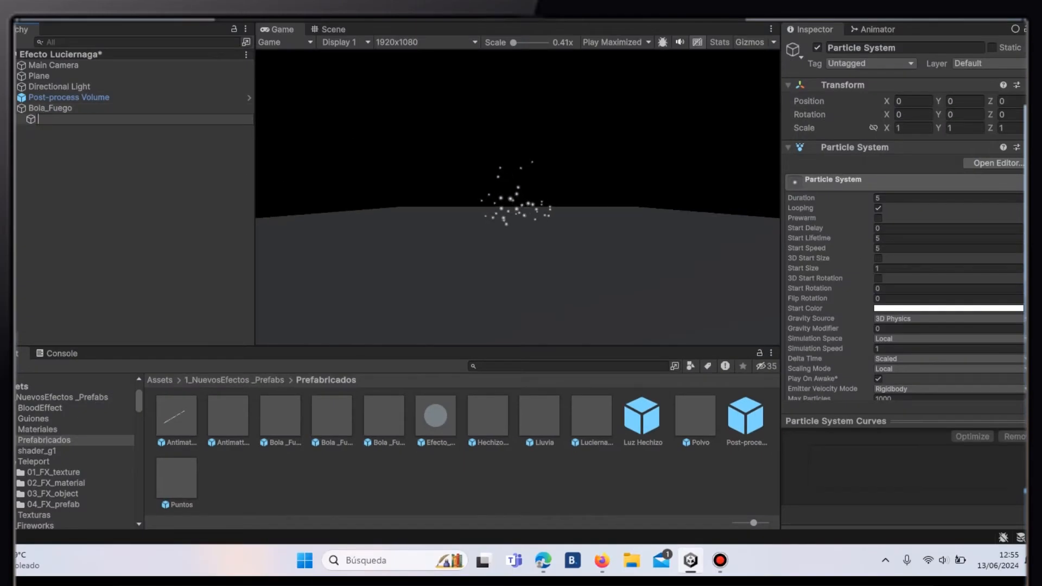
{"action": "type", "text": "Fuego"}
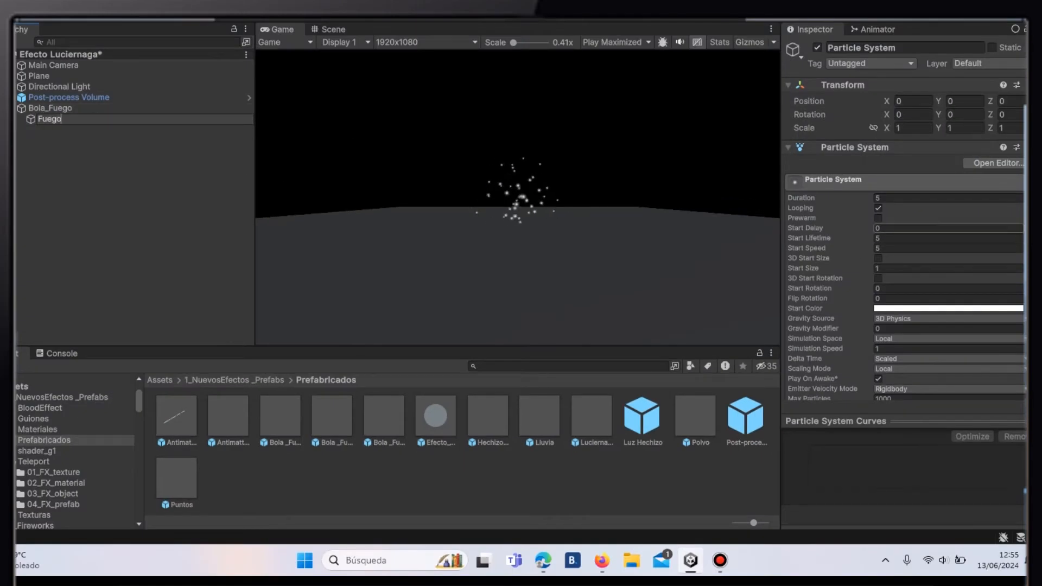
- Set the Fuego particle system's Start Lifetime to 1 and its Start Speed to 0
{"action": "left_click", "coordinate": [923, 238]}
{"action": "key", "text": "BackSpace"}
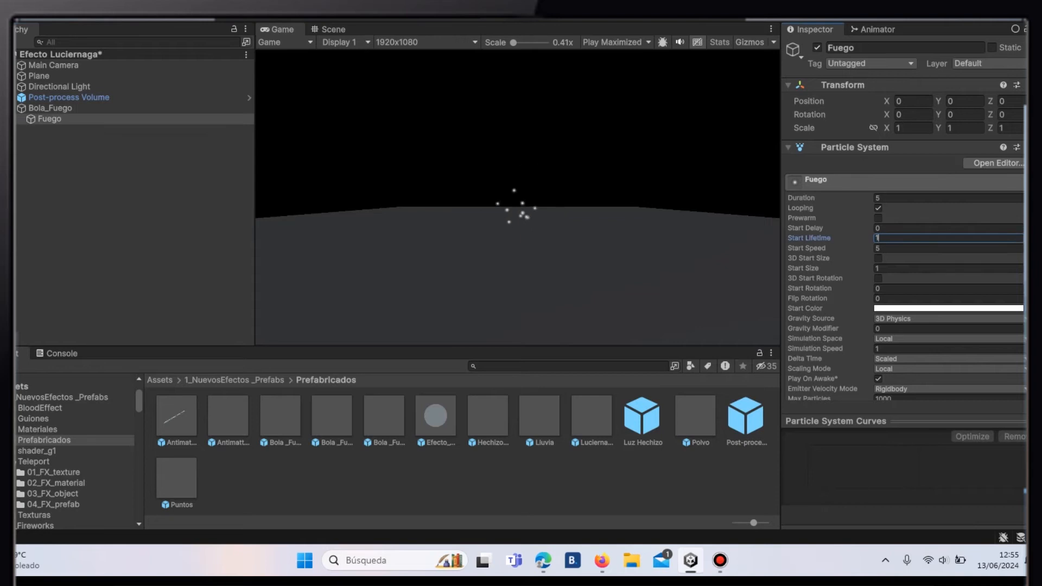
{"action": "left_click", "coordinate": [923, 248]}
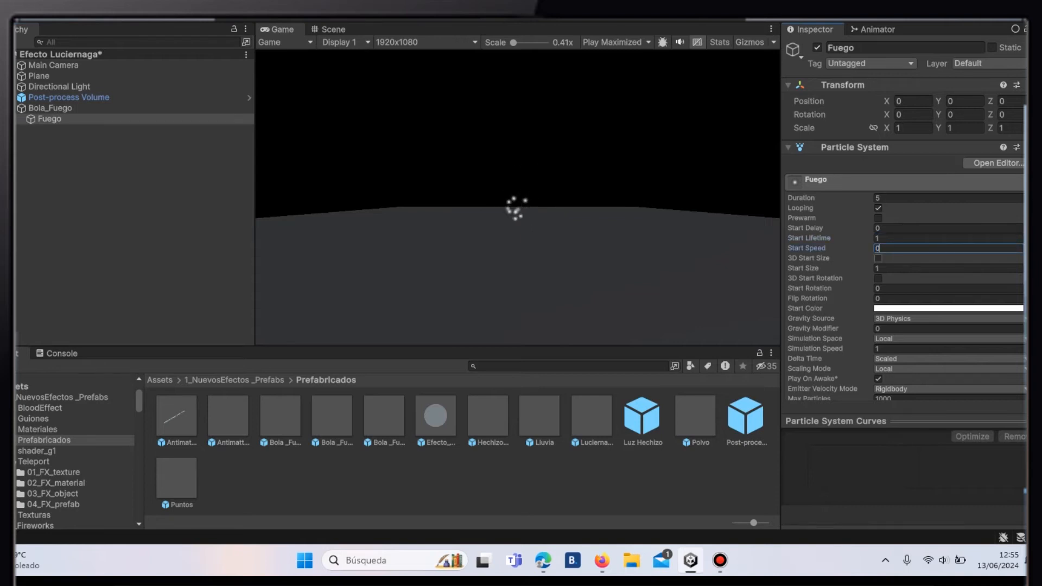
- Enable 3D Start Size for the Fuego particles and set X, Y and Z to 10
{"action": "left_click", "coordinate": [878, 259]}
{"action": "left_click", "coordinate": [828, 269]}
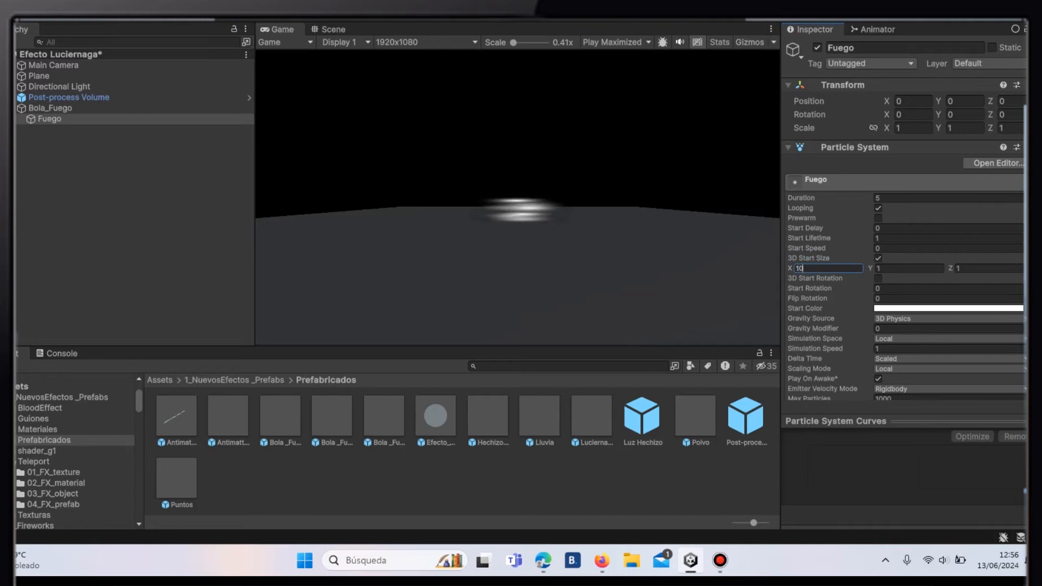
{"action": "key", "text": "Tab"}
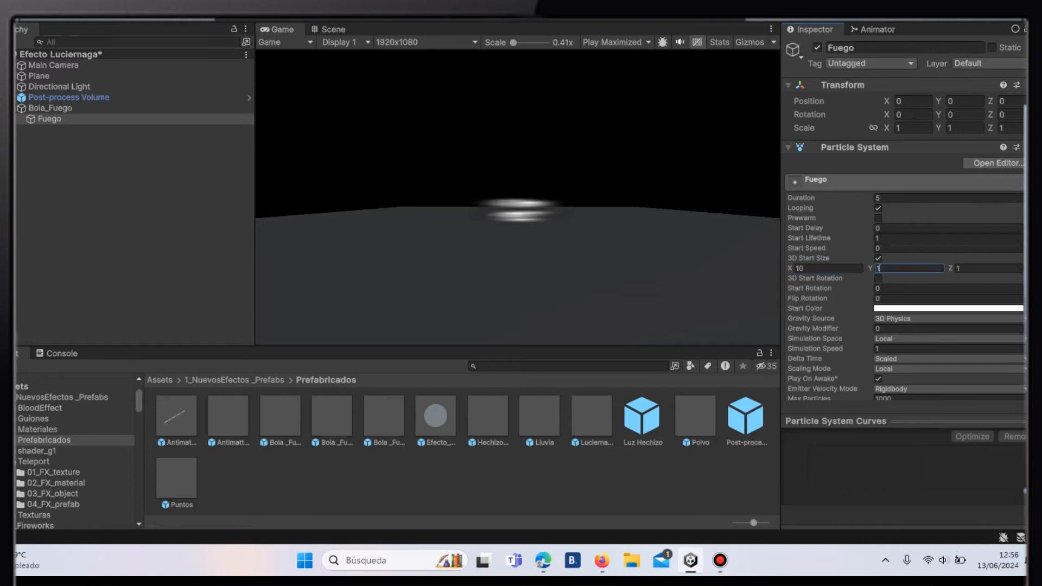
{"action": "type", "text": "10"}
{"action": "key", "text": "BackSpace"}
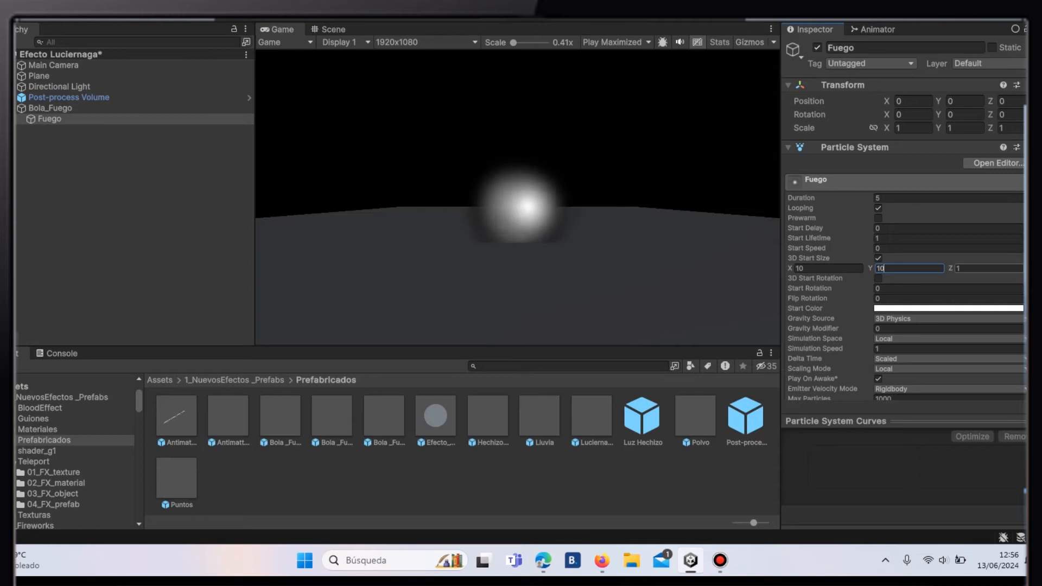
{"action": "scroll", "coordinate": [949, 268], "scroll_direction": "down", "scroll_amount": 3}
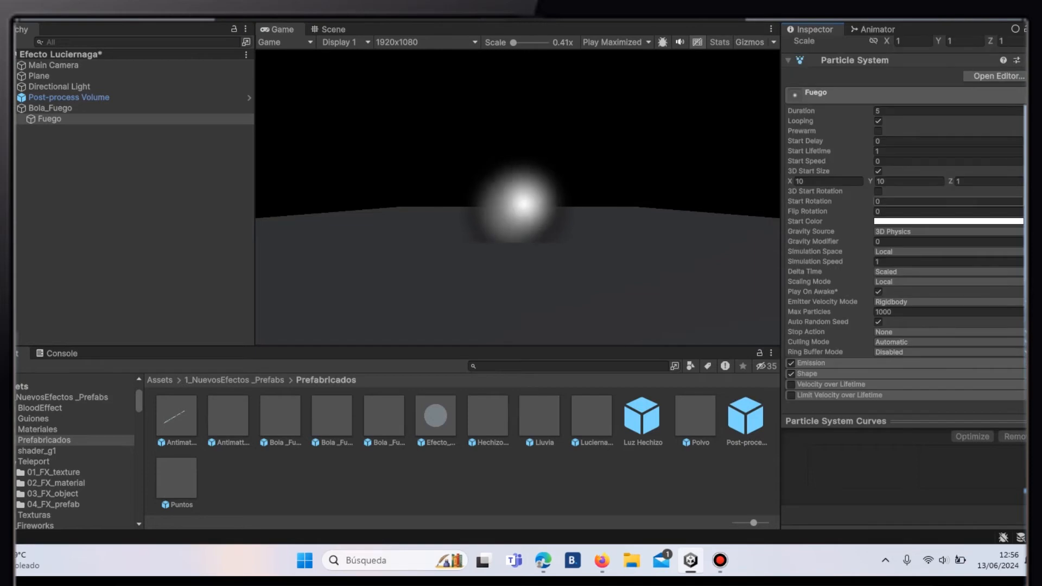
{"action": "left_click", "coordinate": [972, 181]}
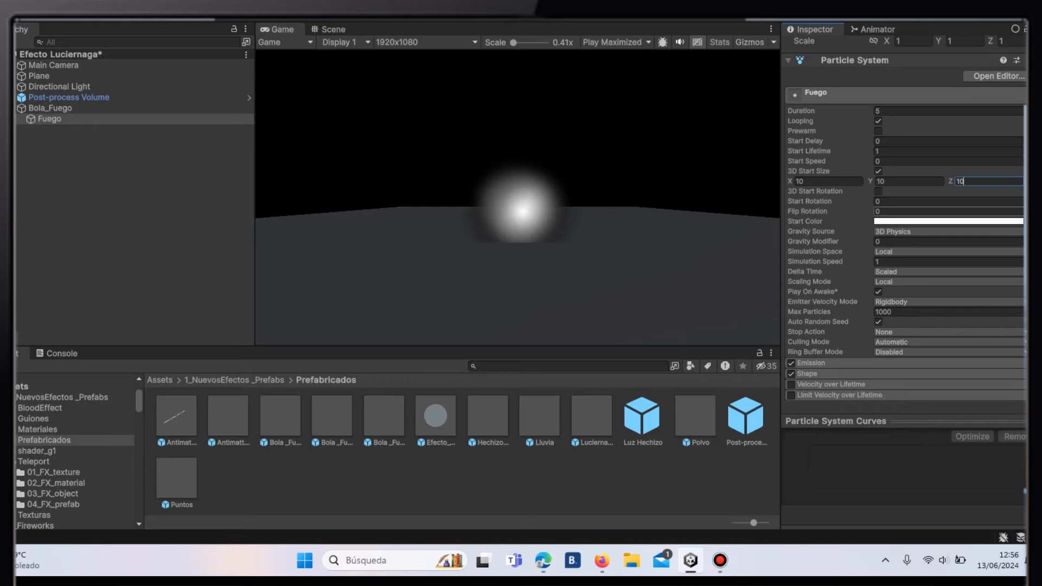
- Set Fuego's Max Particles to 10 and review the Emission rate settings
{"action": "left_click", "coordinate": [944, 312]}
{"action": "left_click", "coordinate": [944, 312]}
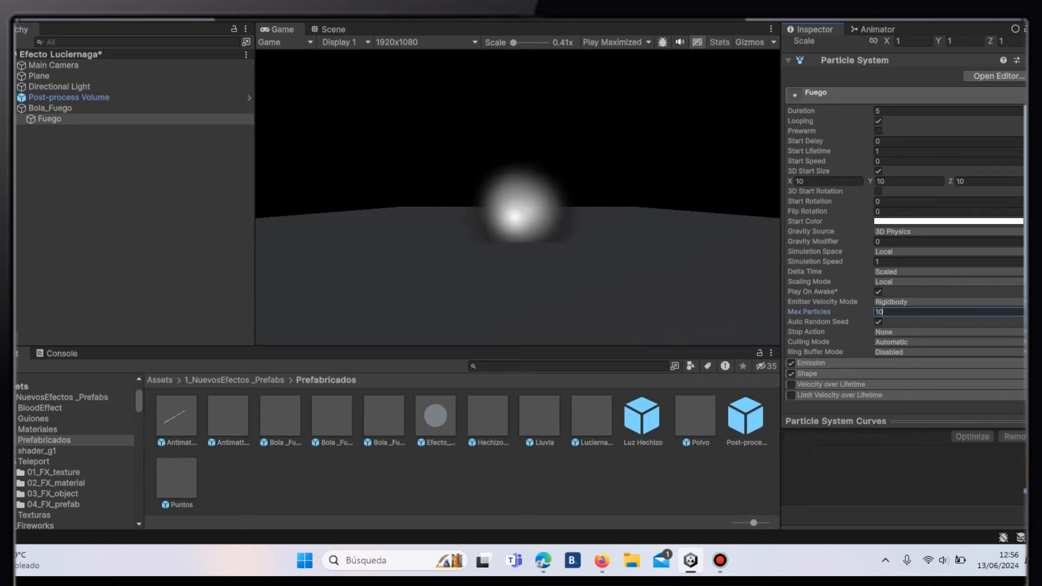
{"action": "left_click", "coordinate": [836, 363]}
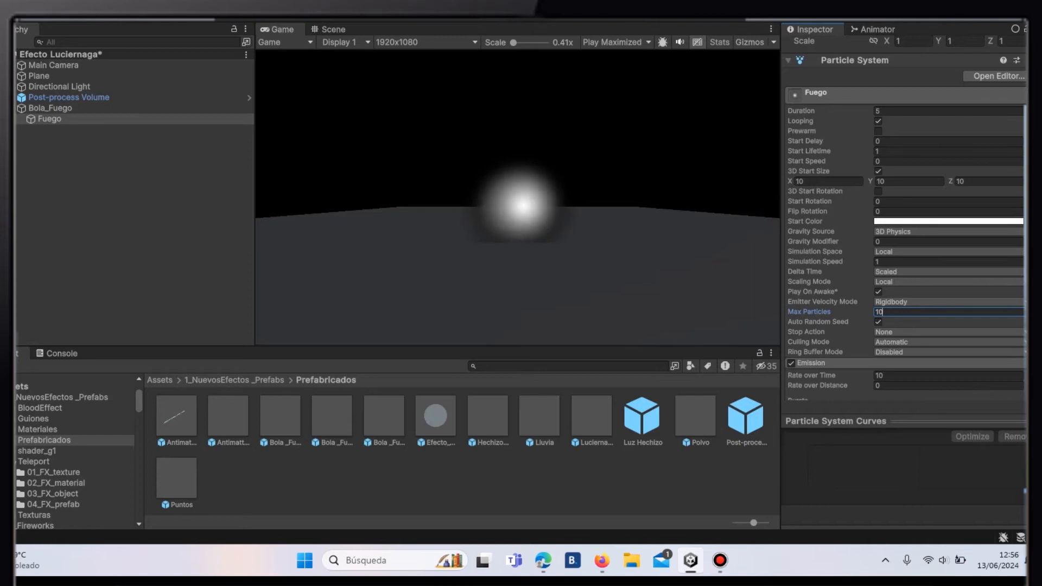
{"action": "left_click", "coordinate": [819, 363]}
- Change Fuego's emitter shape to Sphere and reduce its radius
{"action": "left_click", "coordinate": [814, 374]}
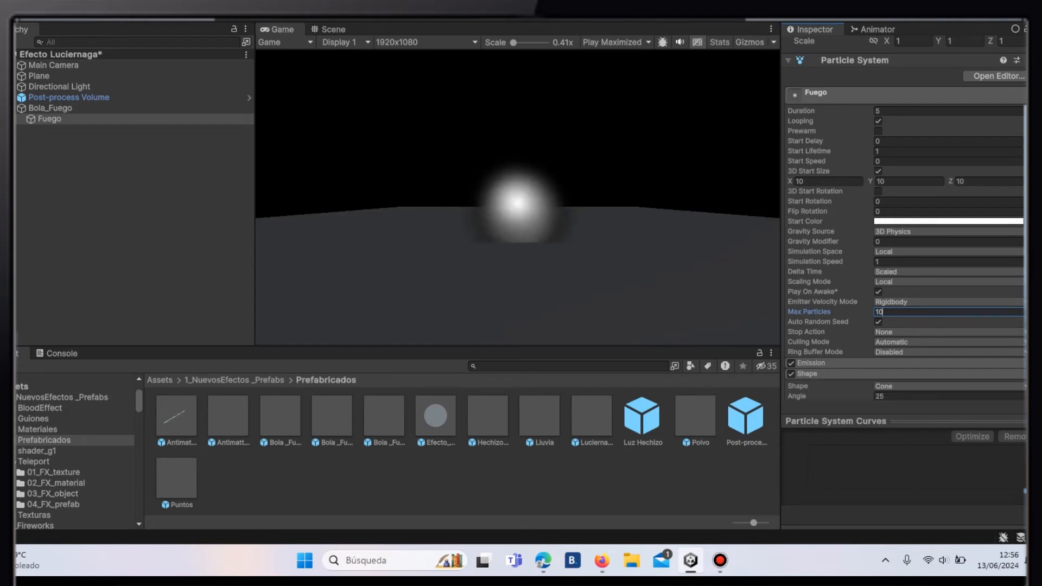
{"action": "left_click", "coordinate": [947, 386]}
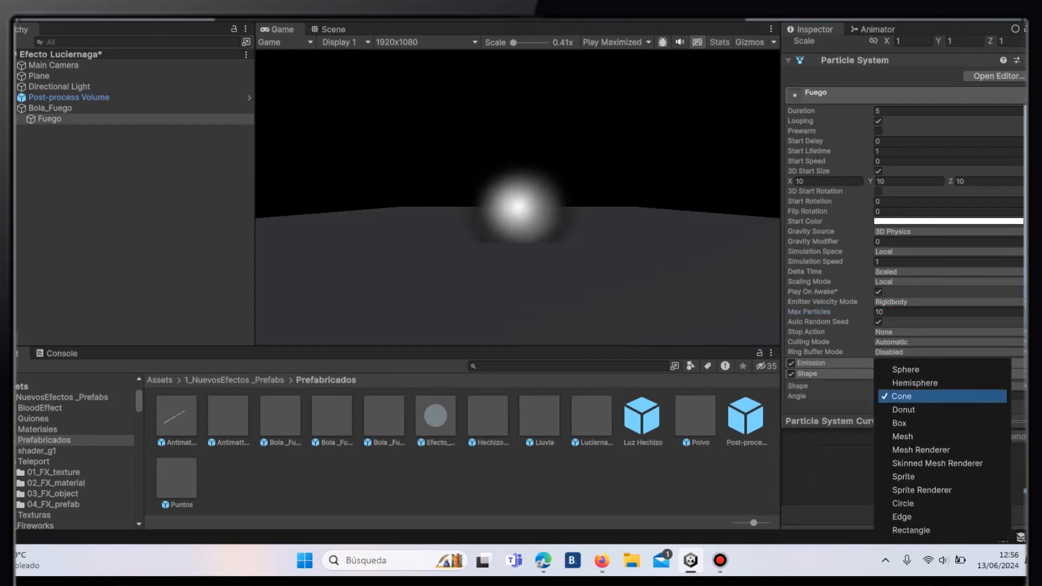
{"action": "left_click", "coordinate": [896, 369]}
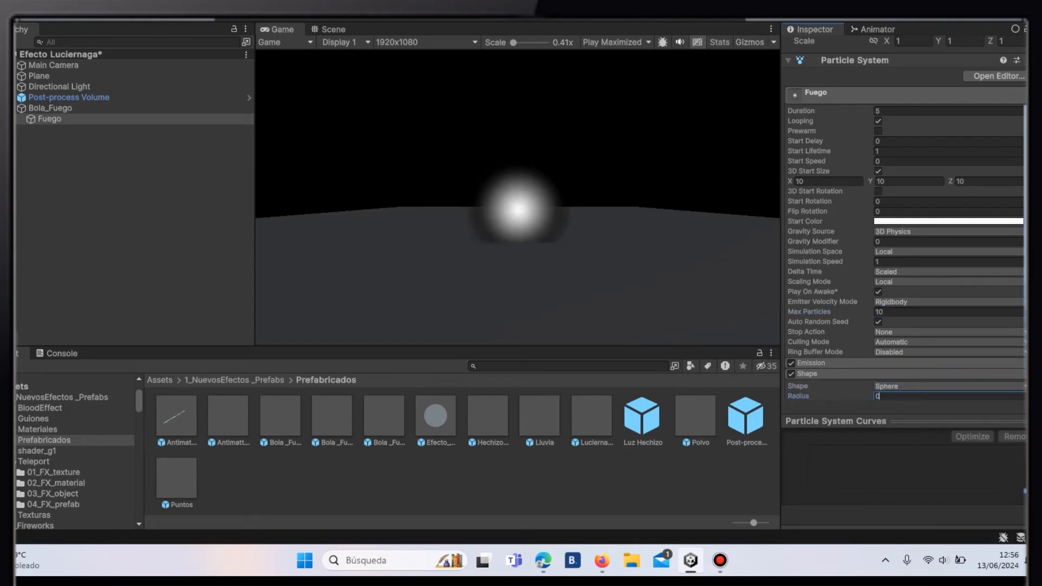
{"action": "key", "text": "Return"}
- Use Color over Lifetime on Fuego with the gradient's start colour set to hexadecimal F88078
{"action": "scroll", "coordinate": [904, 244], "scroll_direction": "down", "scroll_amount": 10}
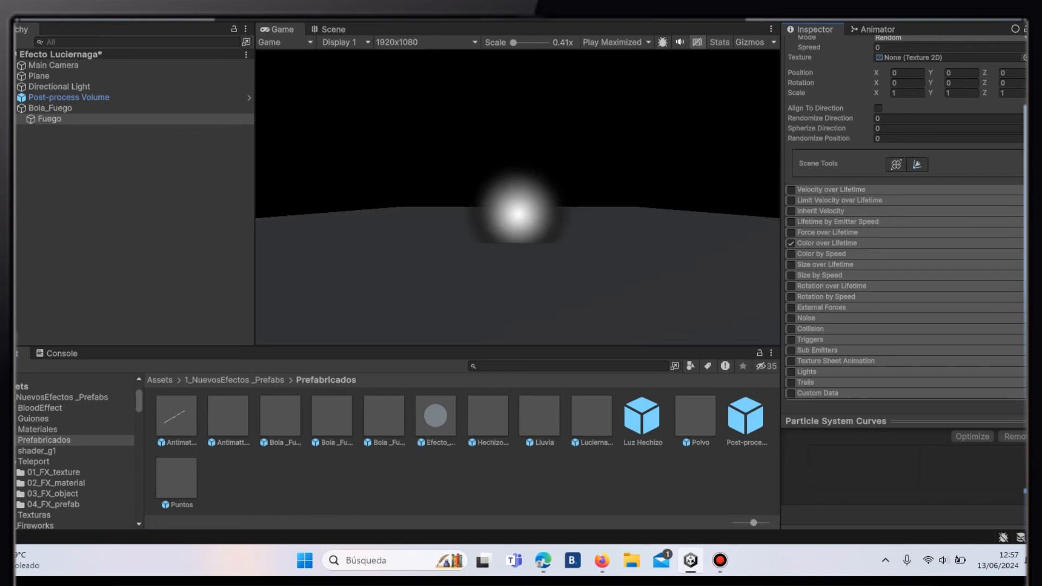
{"action": "left_click", "coordinate": [830, 243]}
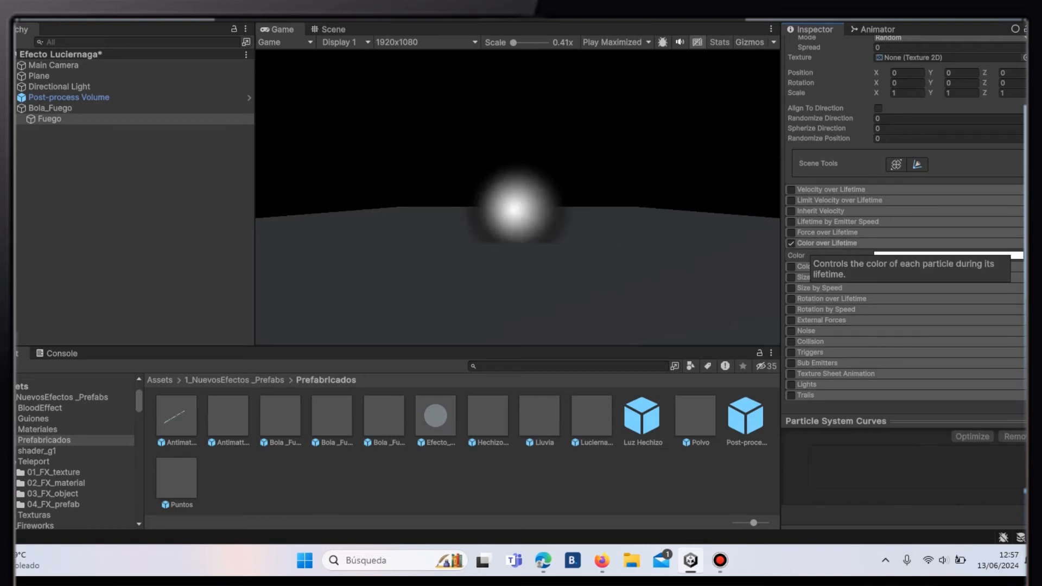
{"action": "left_click", "coordinate": [923, 255]}
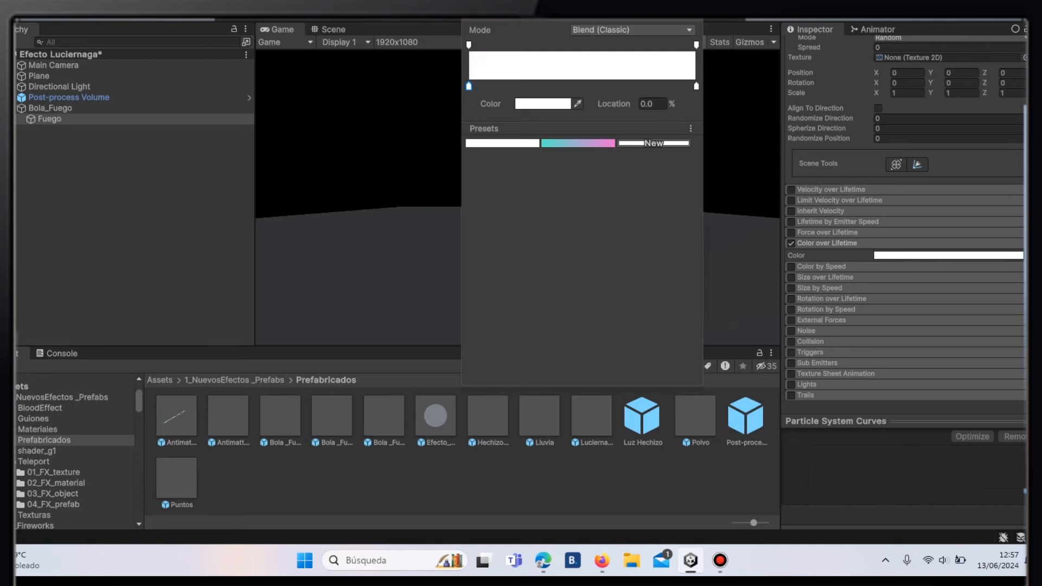
{"action": "right_click", "coordinate": [893, 254]}
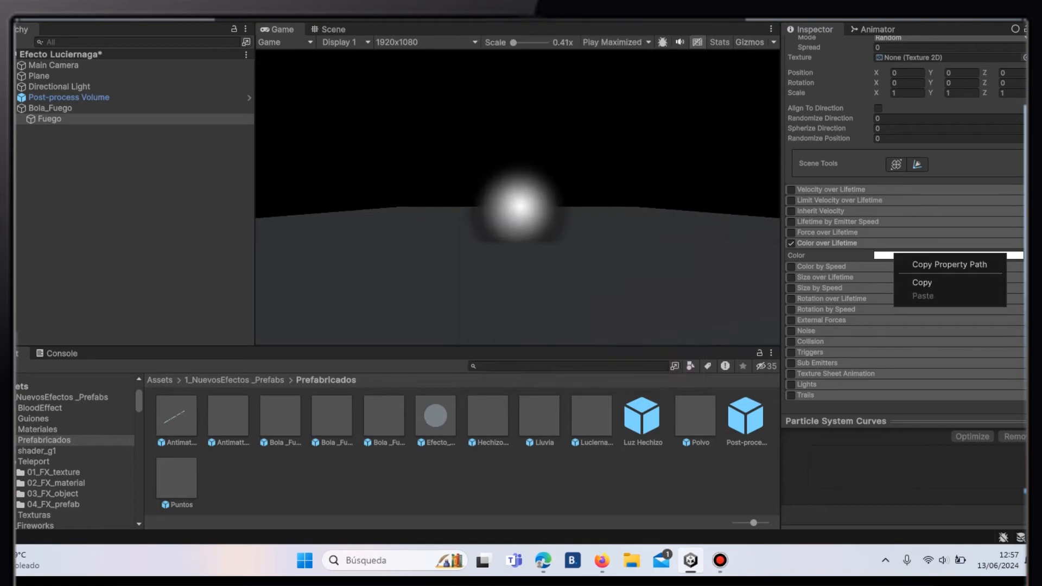
{"action": "left_click", "coordinate": [890, 255]}
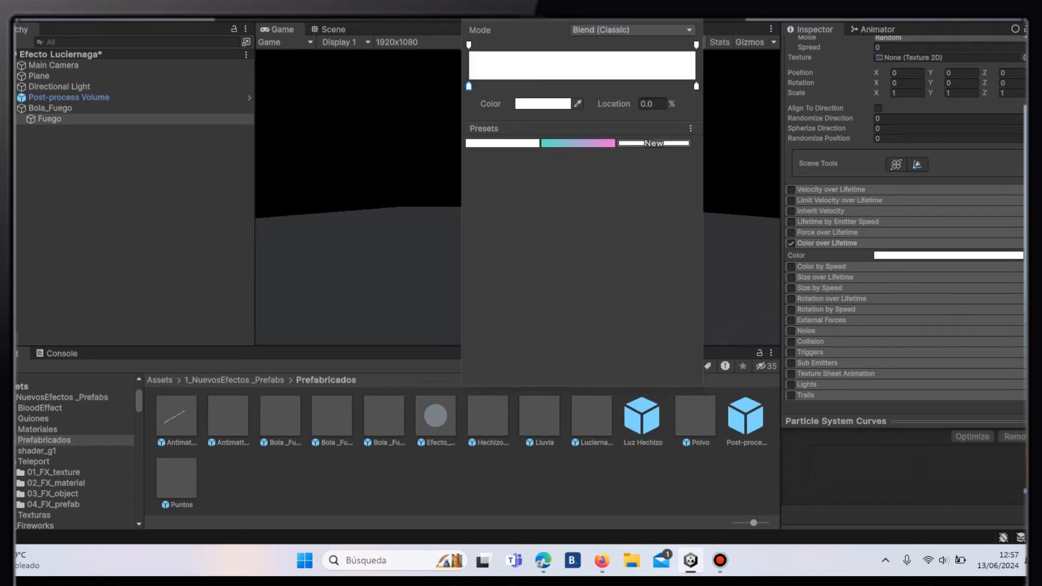
{"action": "left_click", "coordinate": [543, 103]}
{"action": "left_click", "coordinate": [668, 366]}
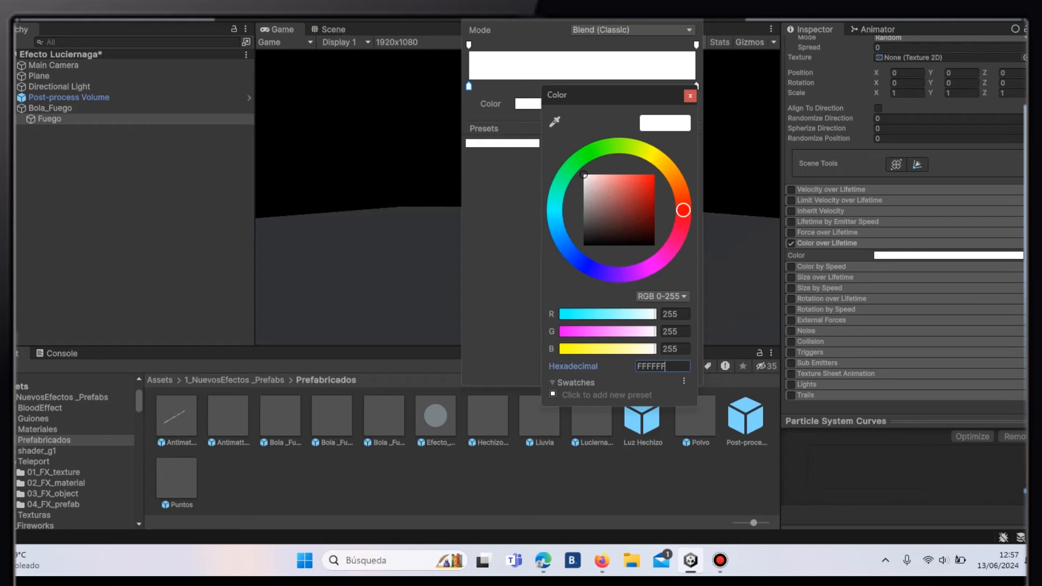
{"action": "left_click", "coordinate": [669, 366]}
{"action": "key", "text": "BackSpace"}
{"action": "key", "text": "BackSpace"}
{"action": "key", "text": "BackSpace"}
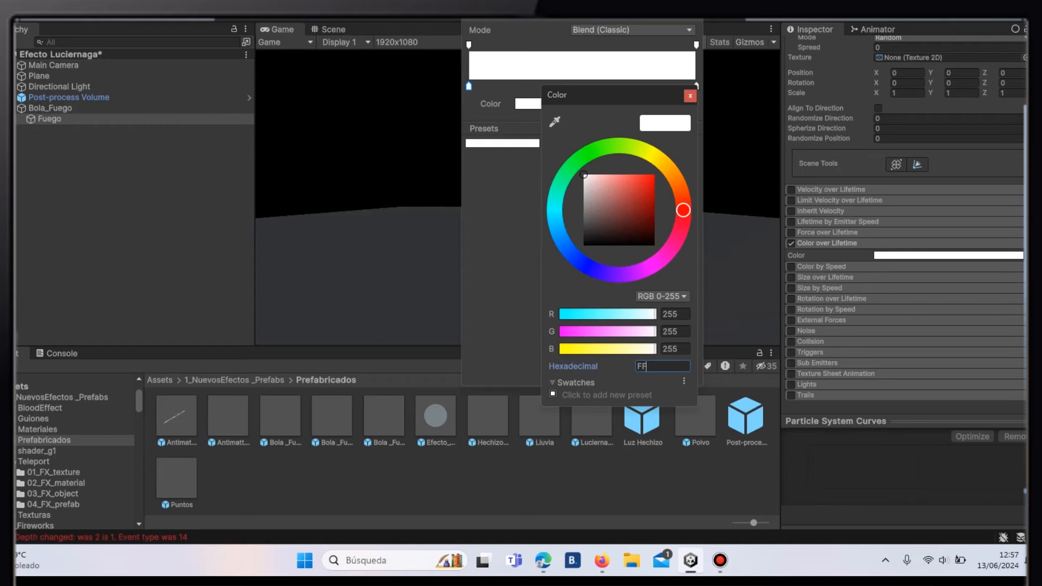
{"action": "type", "text": "880"}
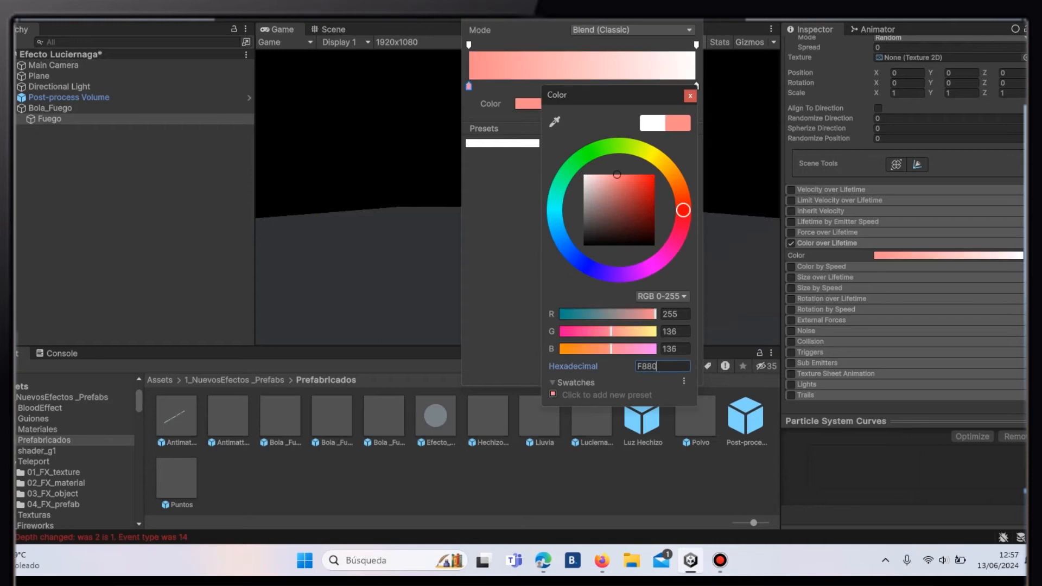
{"action": "type", "text": "78"}
- Fade the Color over Lifetime gradient out by setting the alpha at its 100% location to 0
{"action": "left_click", "coordinate": [696, 45]}
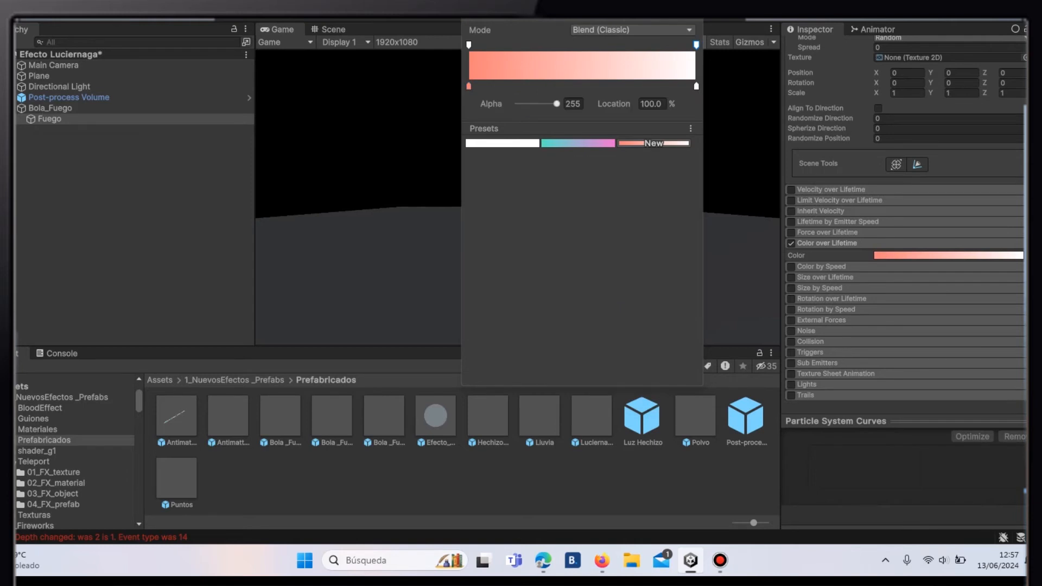
{"action": "left_click_drag", "start_coordinate": [556, 104], "coordinate": [517, 104]}
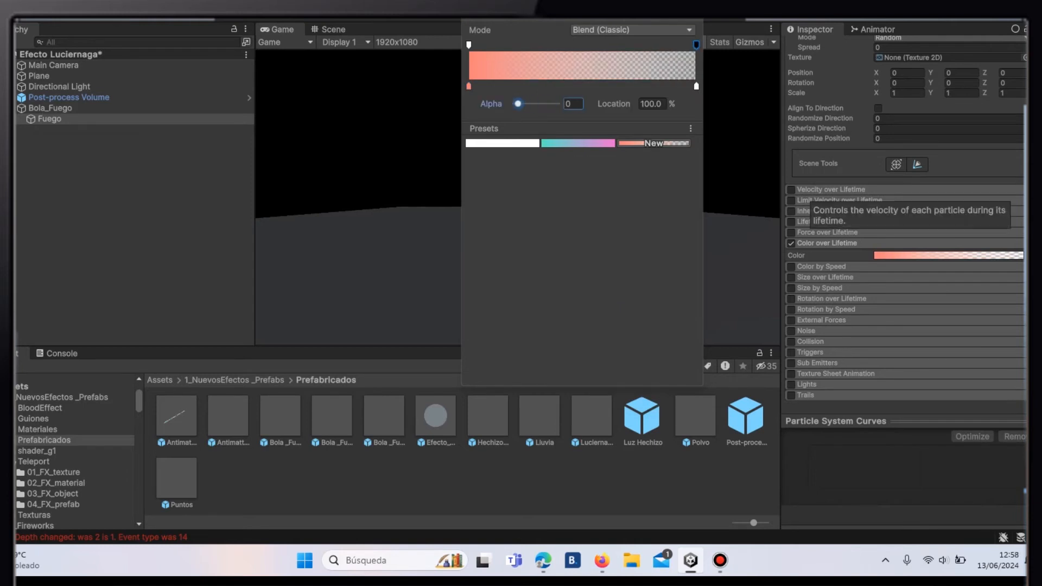
{"action": "left_click", "coordinate": [826, 277]}
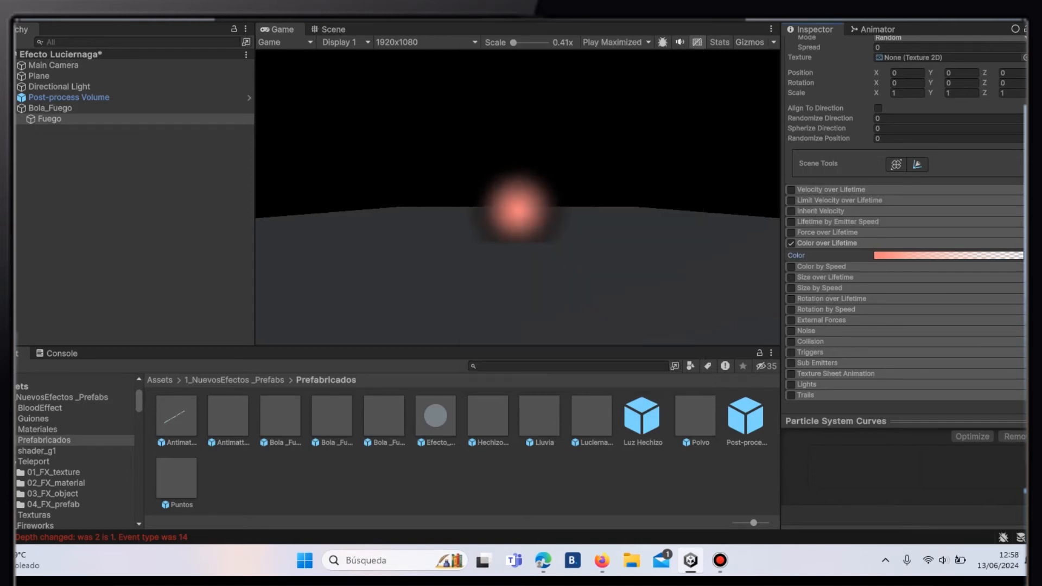
- Enable Size over Lifetime and reshape its curve to start at about 0.5, peak midway and drop to about 0.5 at the end
{"action": "left_click", "coordinate": [826, 277]}
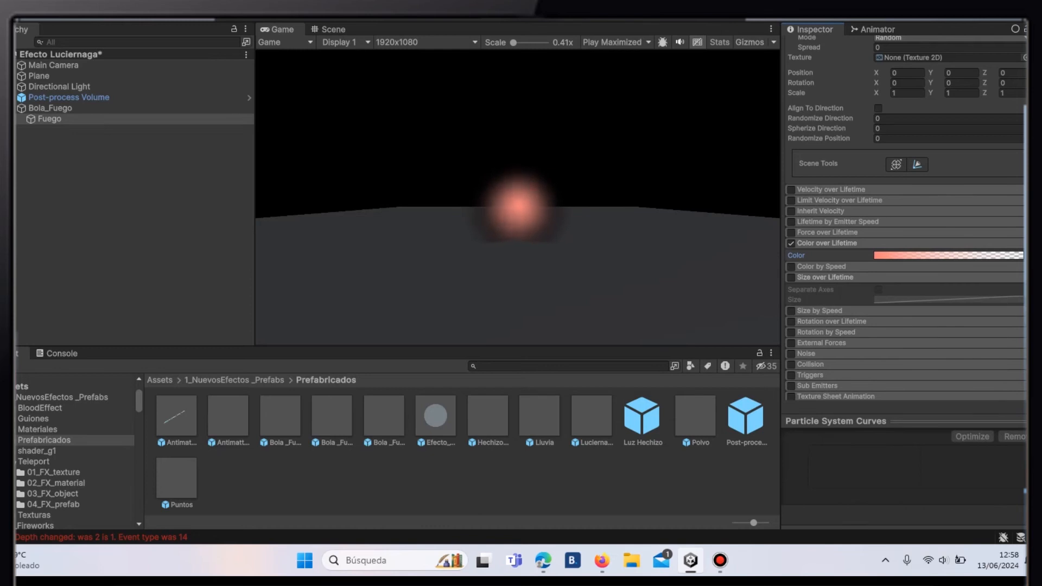
{"action": "left_click", "coordinate": [791, 277]}
{"action": "left_click", "coordinate": [949, 299]}
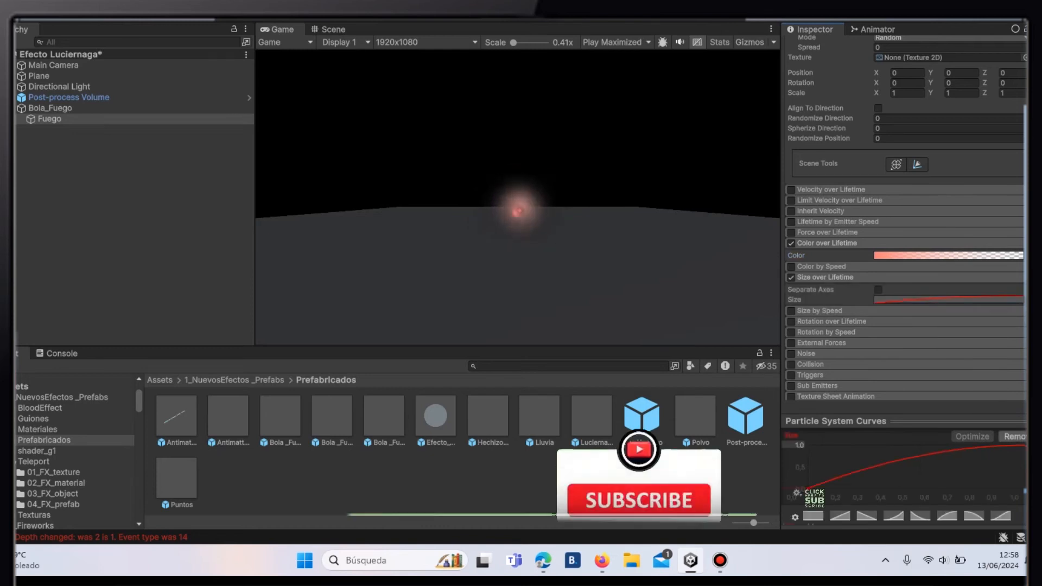
{"action": "right_click", "coordinate": [918, 455]}
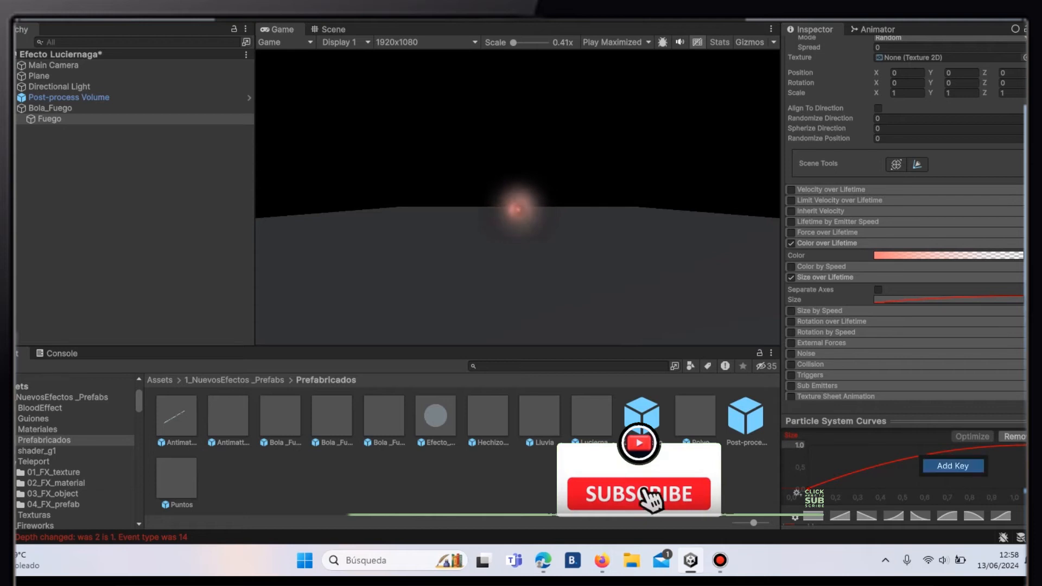
{"action": "left_click", "coordinate": [808, 489]}
{"action": "left_click_drag", "start_coordinate": [807, 489], "coordinate": [807, 466]}
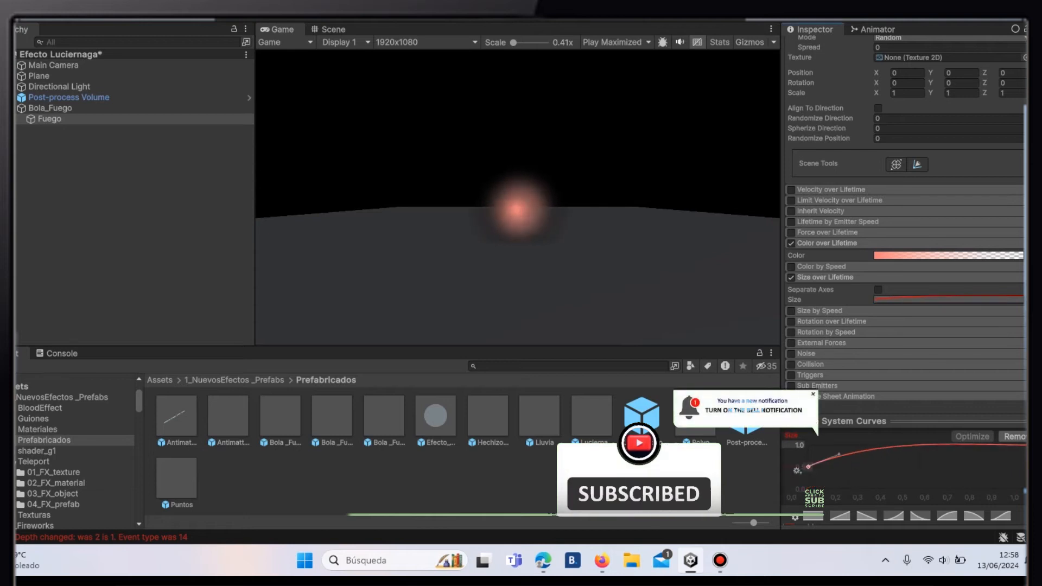
{"action": "mouse_move", "coordinate": [1030, 445]}
{"action": "left_mouse_down"}
{"action": "mouse_move", "coordinate": [1028, 457]}
{"action": "mouse_move", "coordinate": [995, 447]}
{"action": "mouse_move", "coordinate": [1027, 464]}
{"action": "left_mouse_up"}
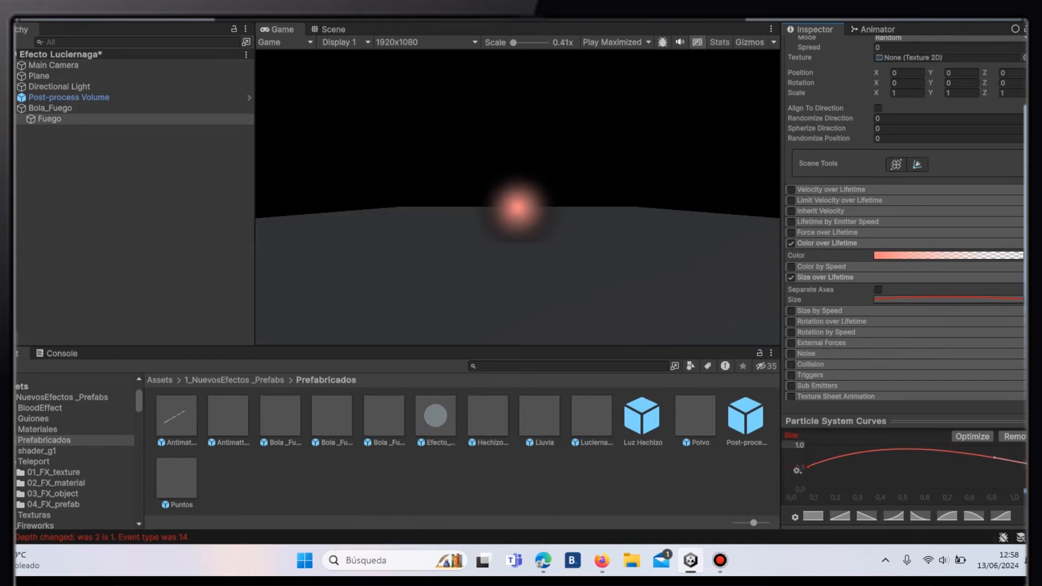
- Check the start colour's hexadecimal value in the Color over Lifetime gradient
{"action": "left_click", "coordinate": [947, 256]}
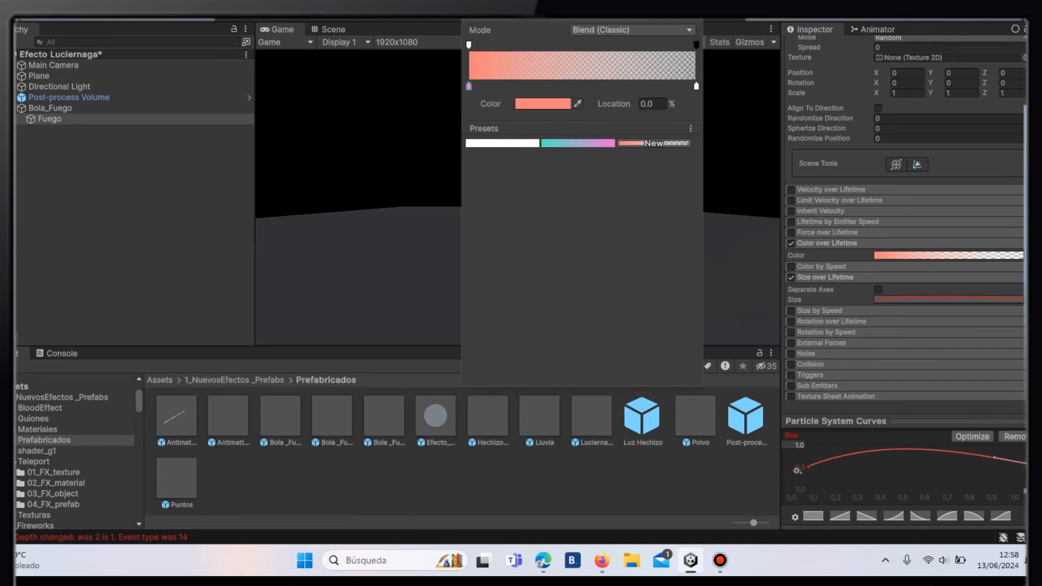
{"action": "left_click", "coordinate": [544, 104]}
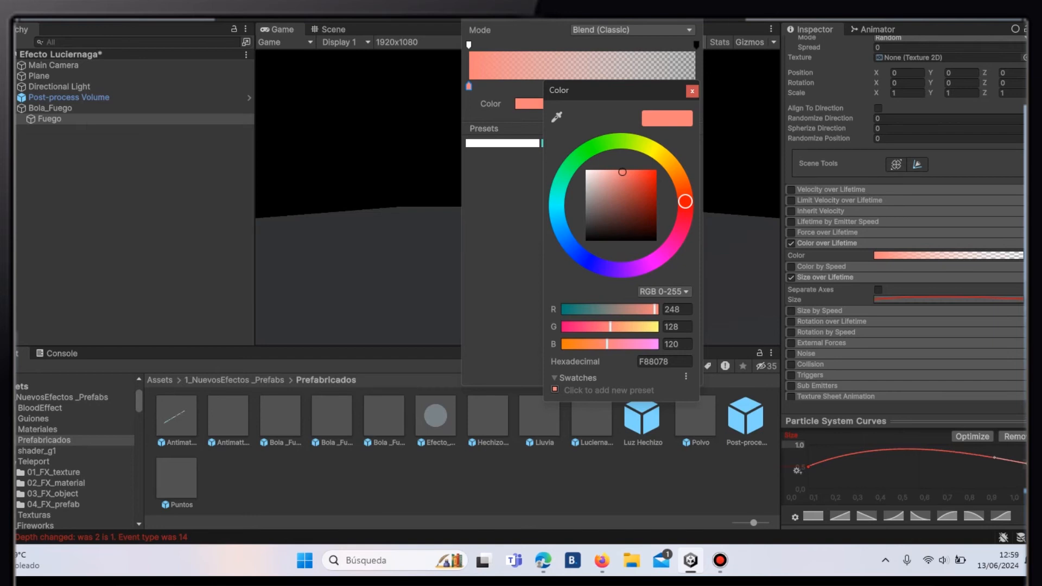
{"action": "left_click", "coordinate": [705, 380]}
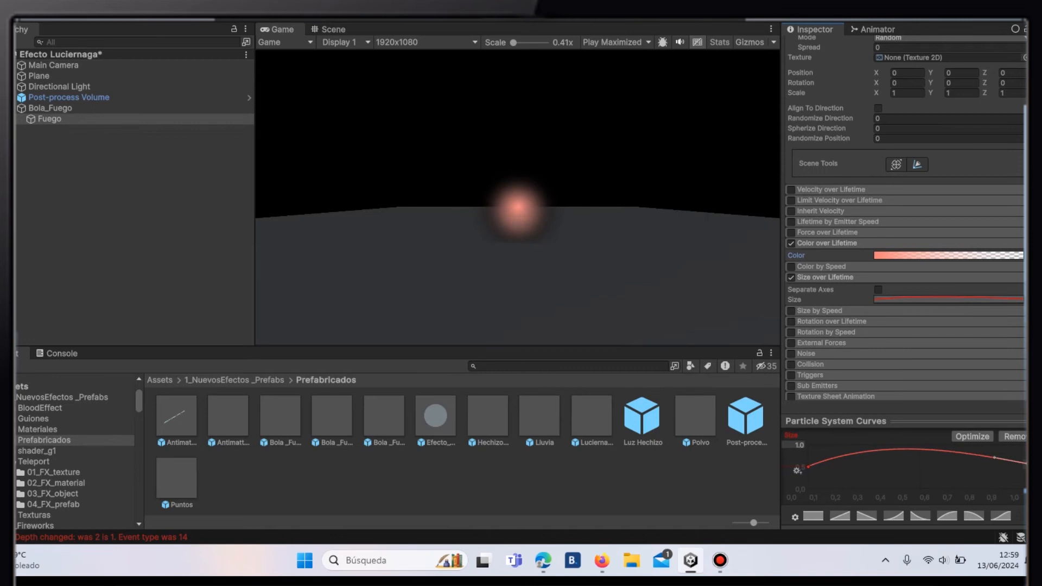
- Enable Rotation over Lifetime on Fuego with separate axes and set the X angular velocity to 30
{"action": "left_click", "coordinate": [791, 321]}
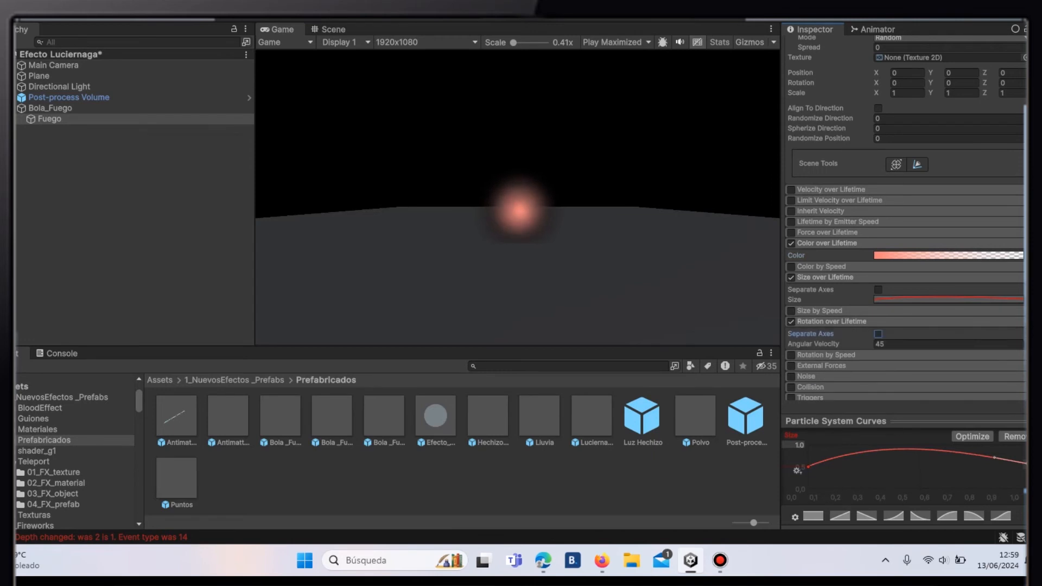
{"action": "left_click", "coordinate": [878, 334]}
{"action": "left_click", "coordinate": [828, 344]}
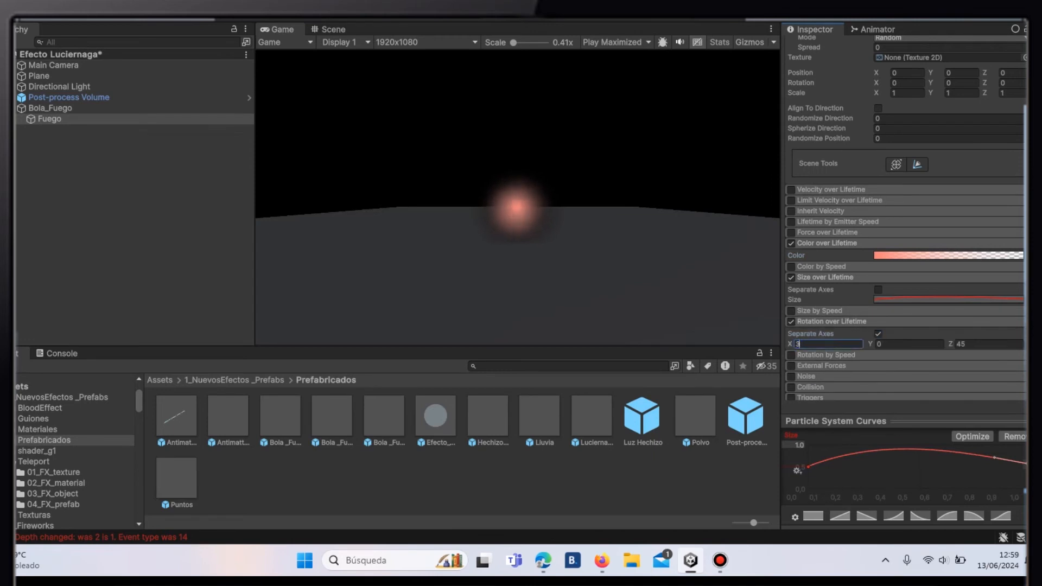
{"action": "key", "text": "Return"}
- Assign the orange Trail_FlameHead material to Fuego's particle renderer
{"action": "scroll", "coordinate": [809, 321], "scroll_direction": "down", "scroll_amount": 5}
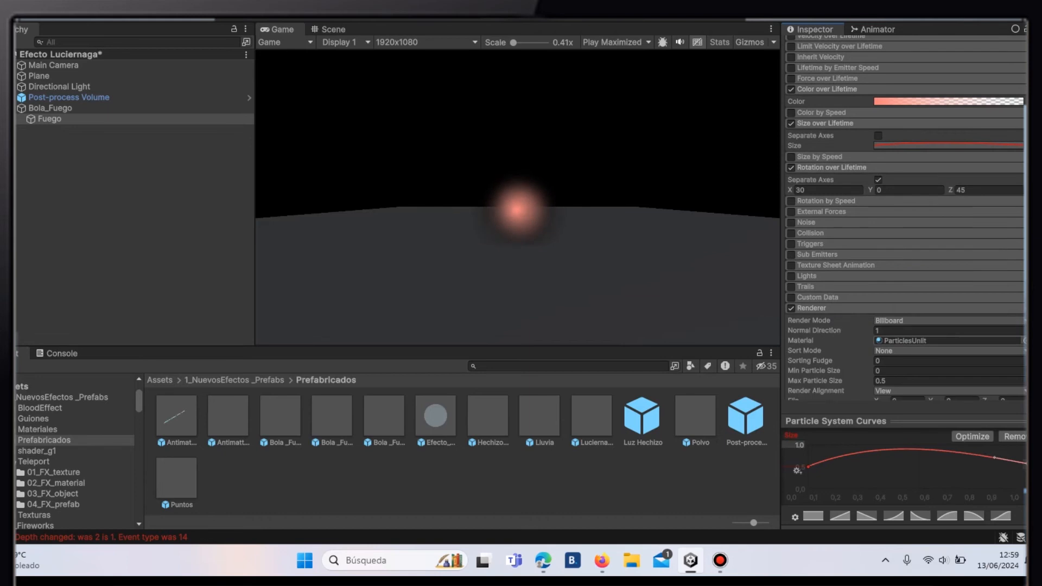
{"action": "left_click", "coordinate": [1024, 340]}
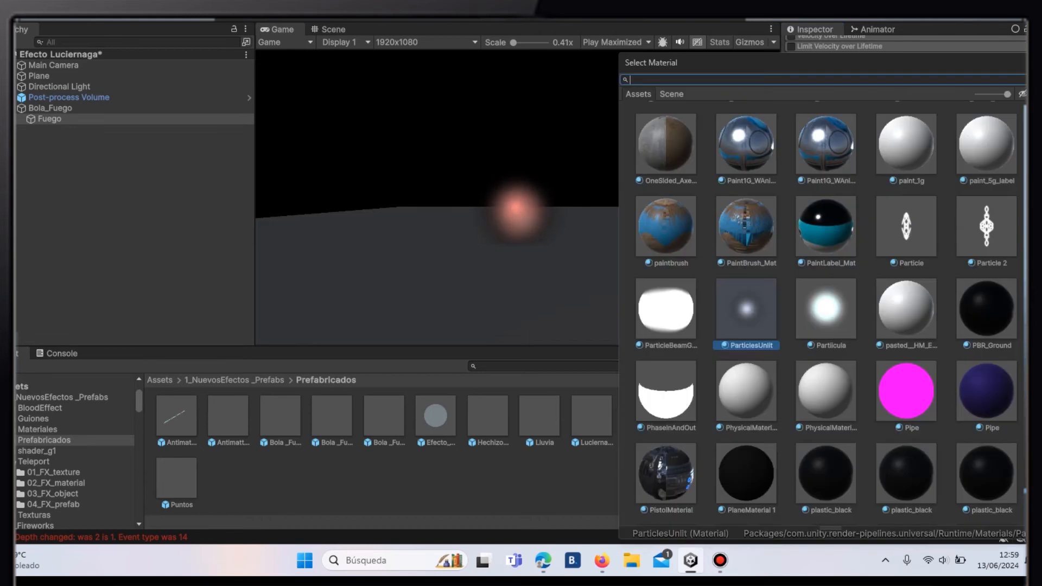
{"action": "type", "text": "Trail"}
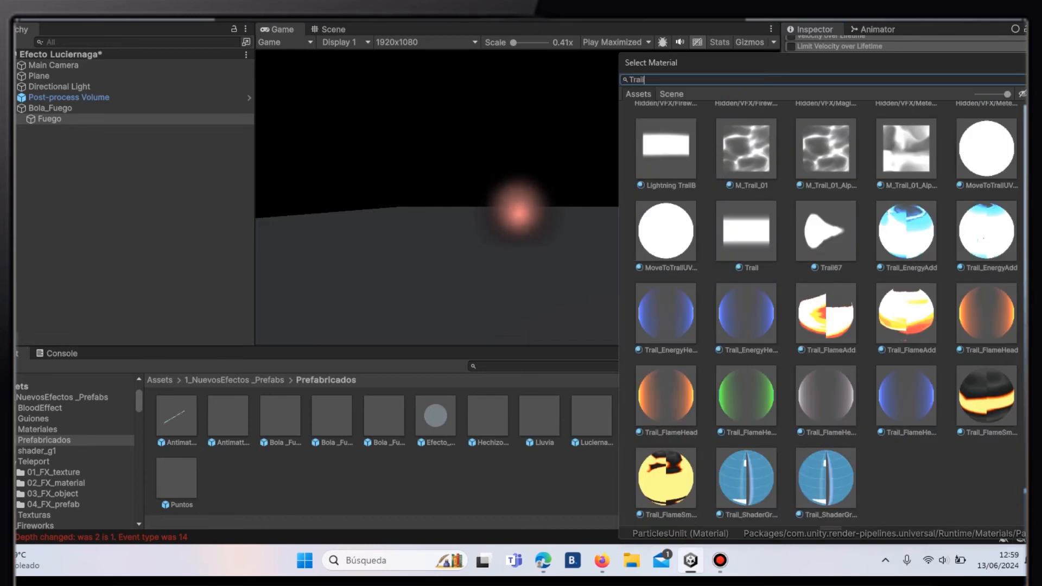
{"action": "left_click", "coordinate": [986, 313]}
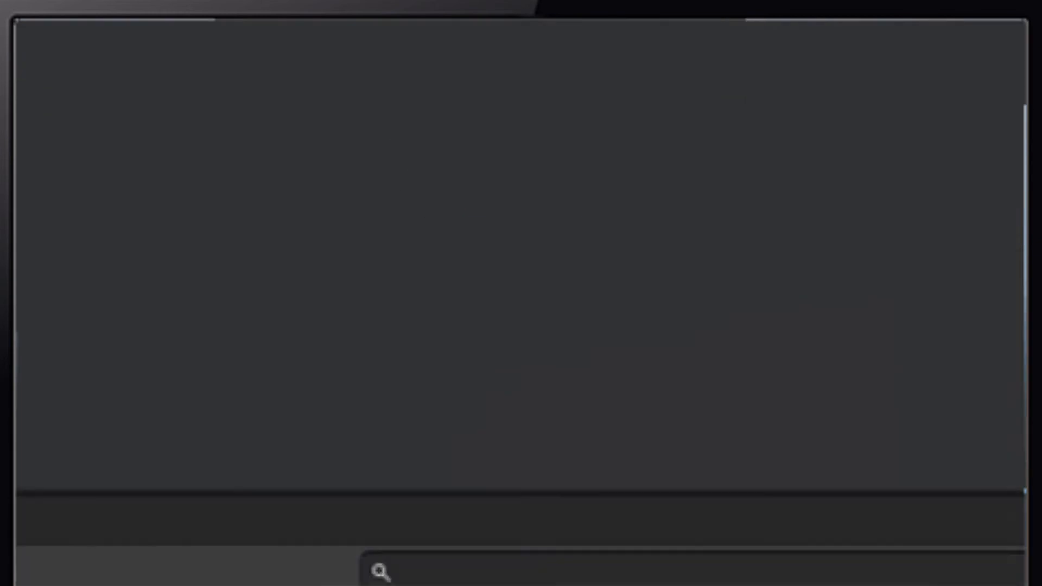
- Name the new particle system under Fuego Estela_fuego
{"action": "key", "text": "End"}
{"action": "key", "text": "BackSpace"}
{"action": "key", "text": "BackSpace"}
{"action": "key", "text": "BackSpace"}
{"action": "key", "text": "BackSpace"}
{"action": "key", "text": "BackSpace"}
{"action": "key", "text": "BackSpace"}
{"action": "key", "text": "BackSpace"}
{"action": "key", "text": "BackSpace"}
{"action": "key", "text": "BackSpace"}
{"action": "key", "text": "BackSpace"}
{"action": "key", "text": "BackSpace"}
{"action": "key", "text": "BackSpace"}
{"action": "key", "text": "BackSpace"}
{"action": "key", "text": "BackSpace"}
{"action": "key", "text": "BackSpace"}
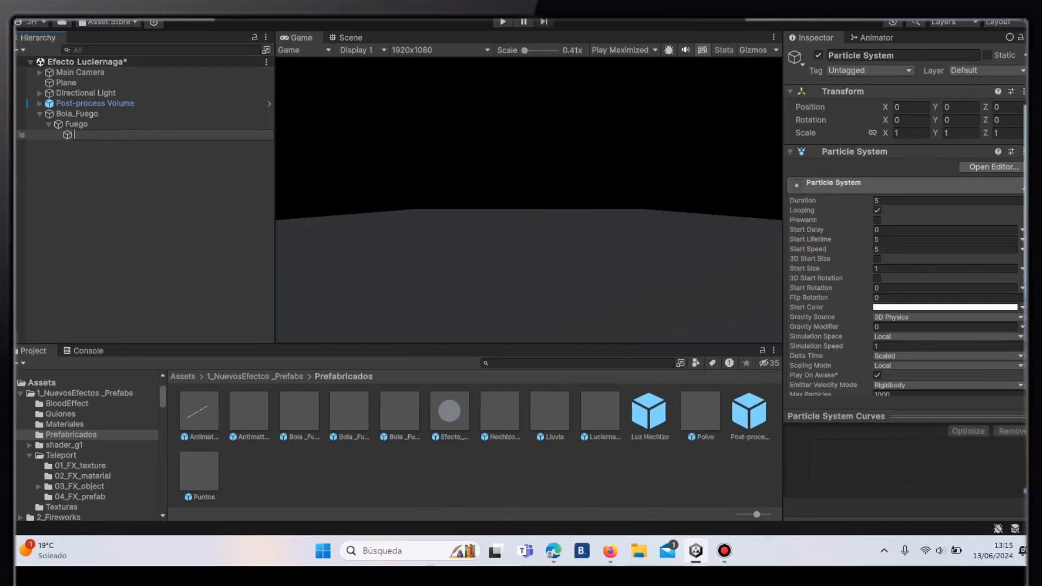
{"action": "type", "text": "Estela_fuego"}
- Set Estela_fuego's Start Lifetime to 1, Start Speed to 5 and Start Size to 5
{"action": "left_click", "coordinate": [944, 239]}
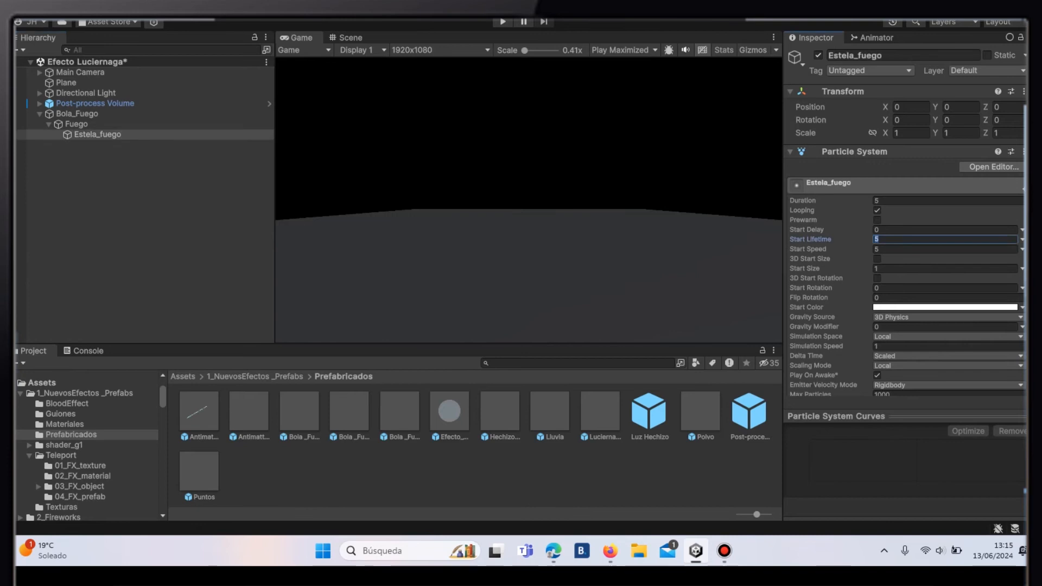
{"action": "type", "text": "1"}
{"action": "key", "text": "Tab"}
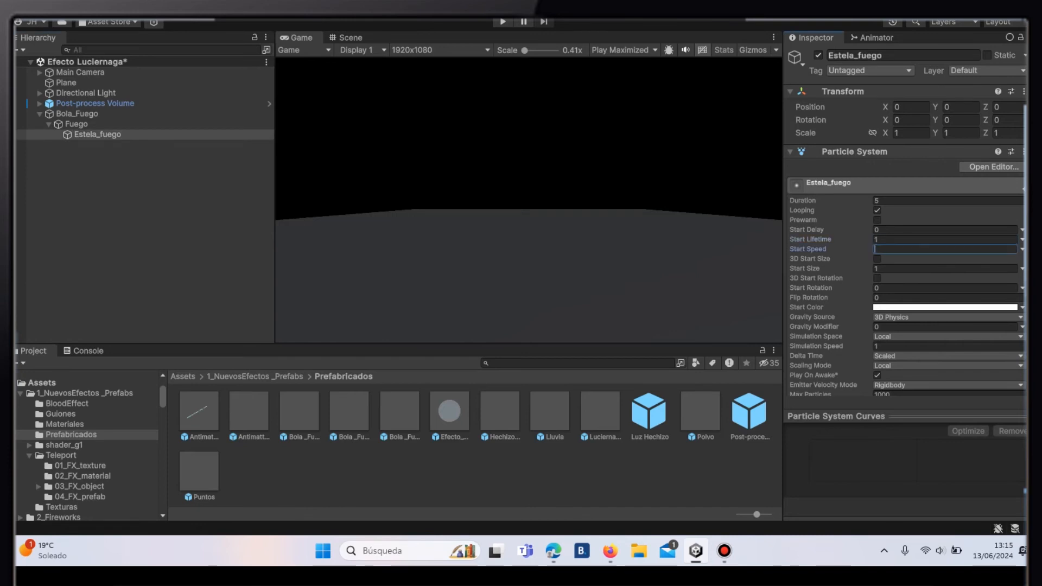
{"action": "type", "text": "5"}
{"action": "key", "text": "Tab"}
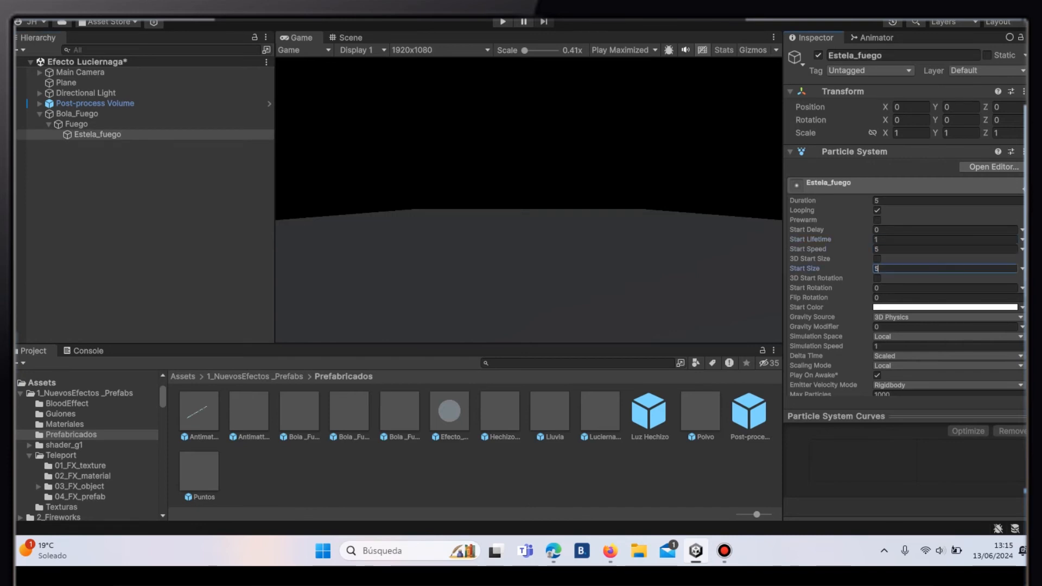
- Preview the particle effect in the Game view and set Estela_fuego's emission Rate over Time to 50
{"action": "left_click", "coordinate": [76, 124]}
{"action": "left_click", "coordinate": [97, 134]}
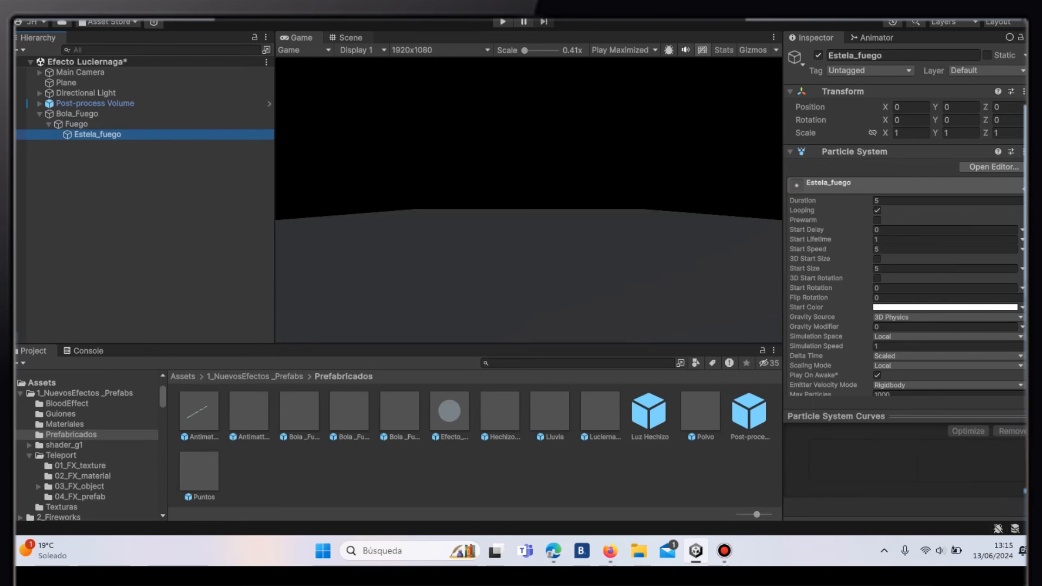
{"action": "left_click", "coordinate": [350, 38]}
{"action": "left_click", "coordinate": [657, 234]}
{"action": "left_click", "coordinate": [301, 38]}
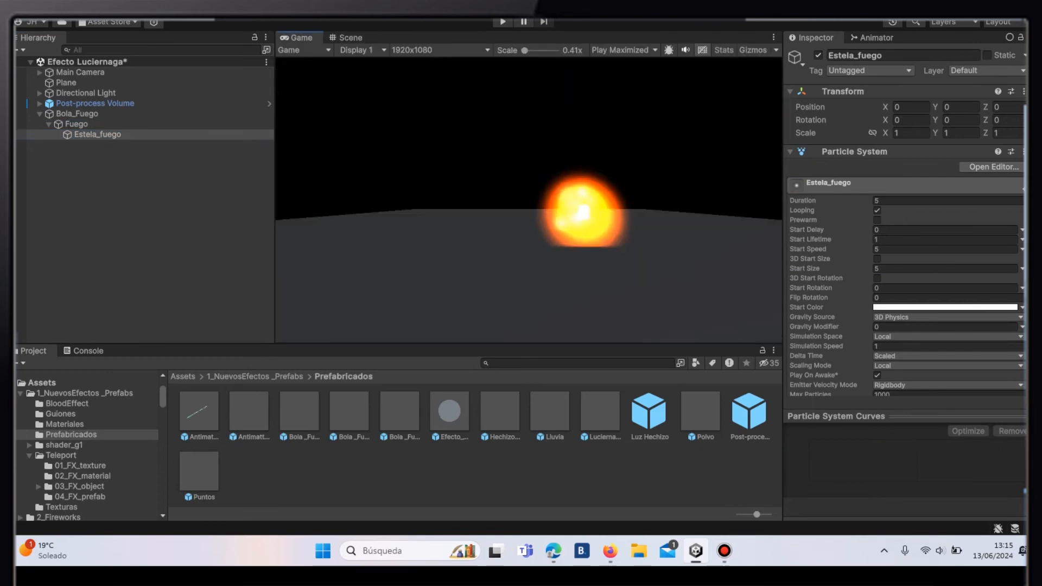
{"action": "scroll", "coordinate": [906, 271], "scroll_direction": "down", "scroll_amount": 10}
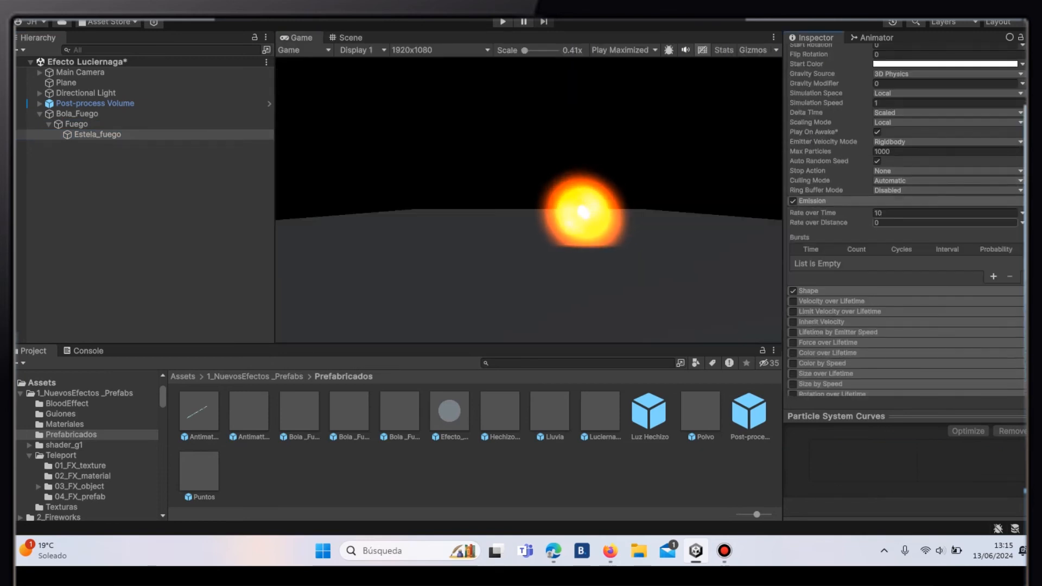
{"action": "left_click", "coordinate": [923, 214]}
{"action": "key", "text": "BackSpace"}
{"action": "type", "text": "50"}
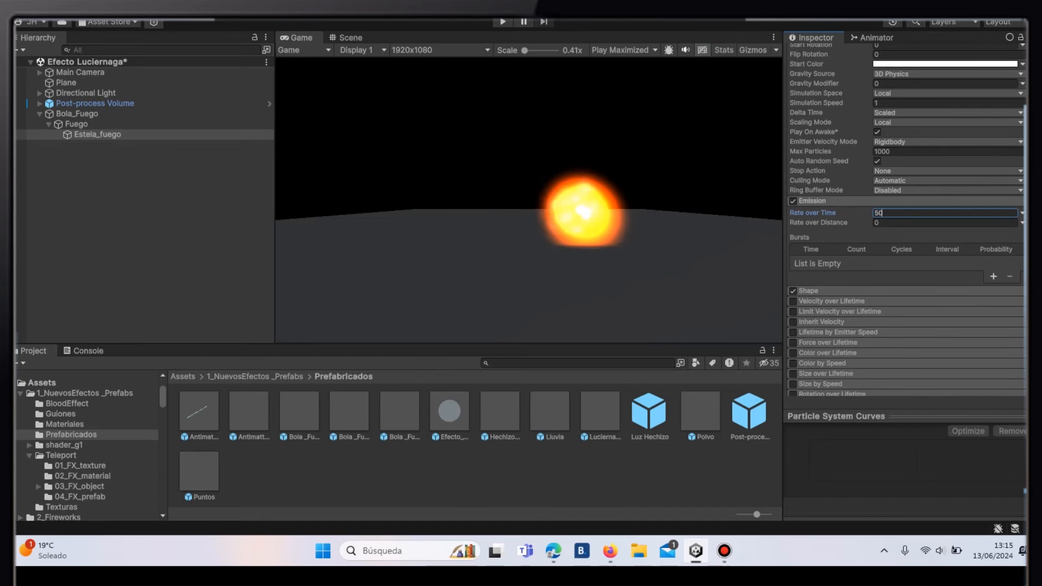
- Change Estela_fuego's emitter shape to Sphere with a radius of 0.1
{"action": "left_click", "coordinate": [814, 291]}
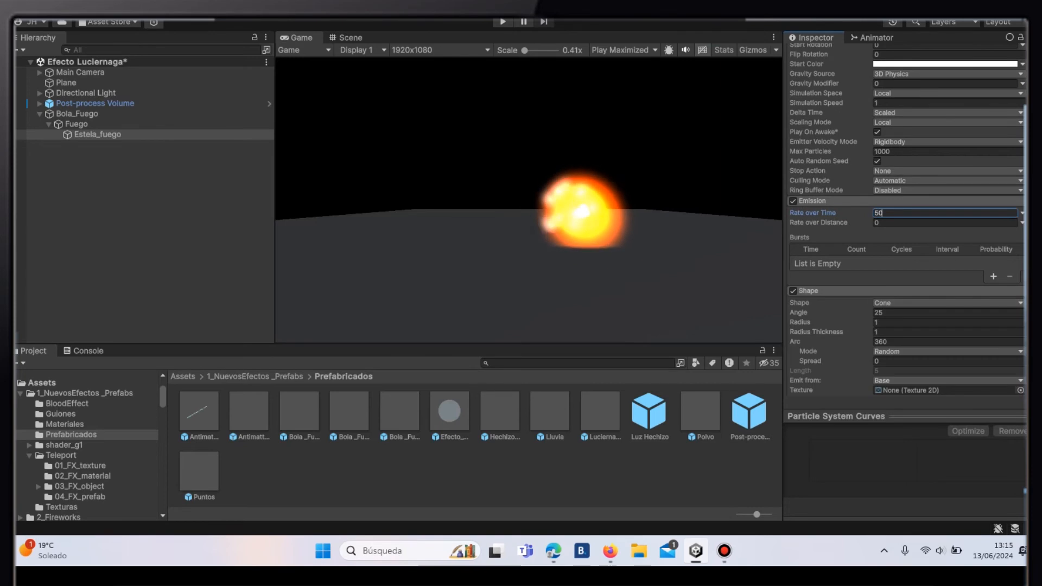
{"action": "left_click", "coordinate": [947, 302]}
{"action": "left_click", "coordinate": [933, 317]}
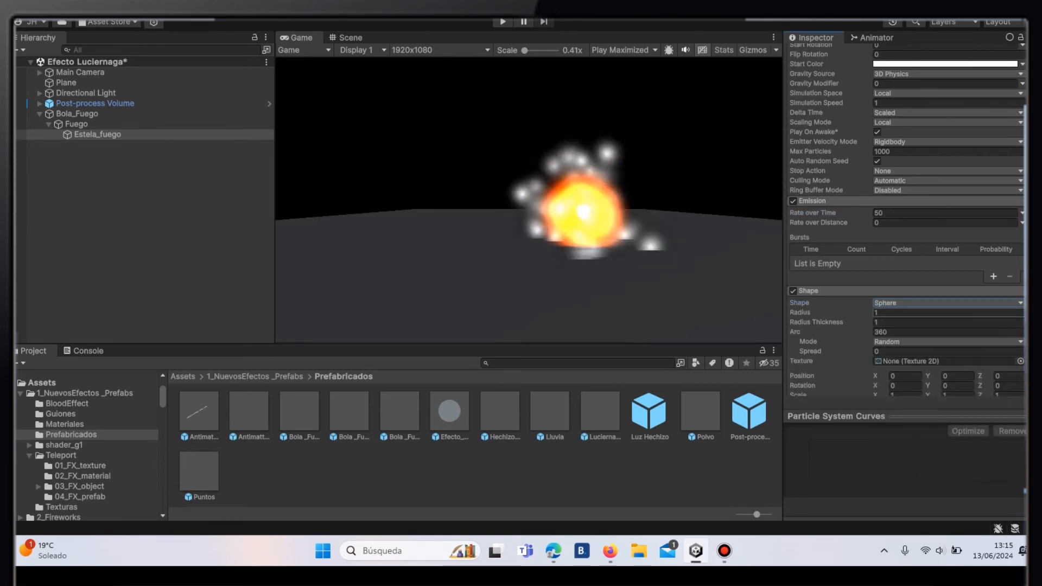
{"action": "left_click", "coordinate": [933, 313]}
{"action": "key", "text": "BackSpace"}
{"action": "type", "text": "0.1"}
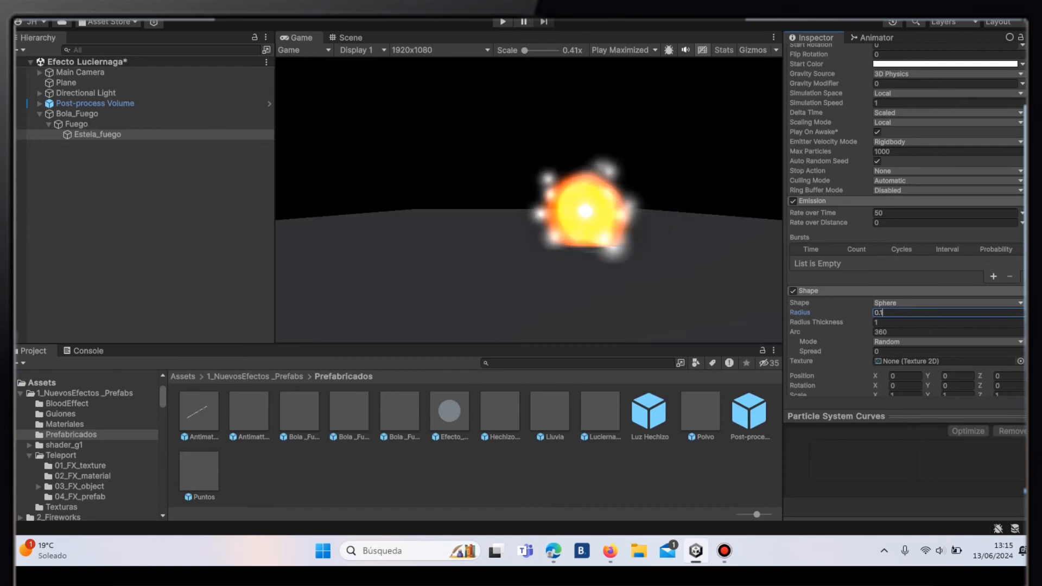
{"action": "key", "text": "Return"}
- Enable Color over Lifetime on Estela_fuego and add alpha keys to its gradient at about 20.6%, 45.3% and 72.1%
{"action": "scroll", "coordinate": [820, 255], "scroll_direction": "down", "scroll_amount": 10}
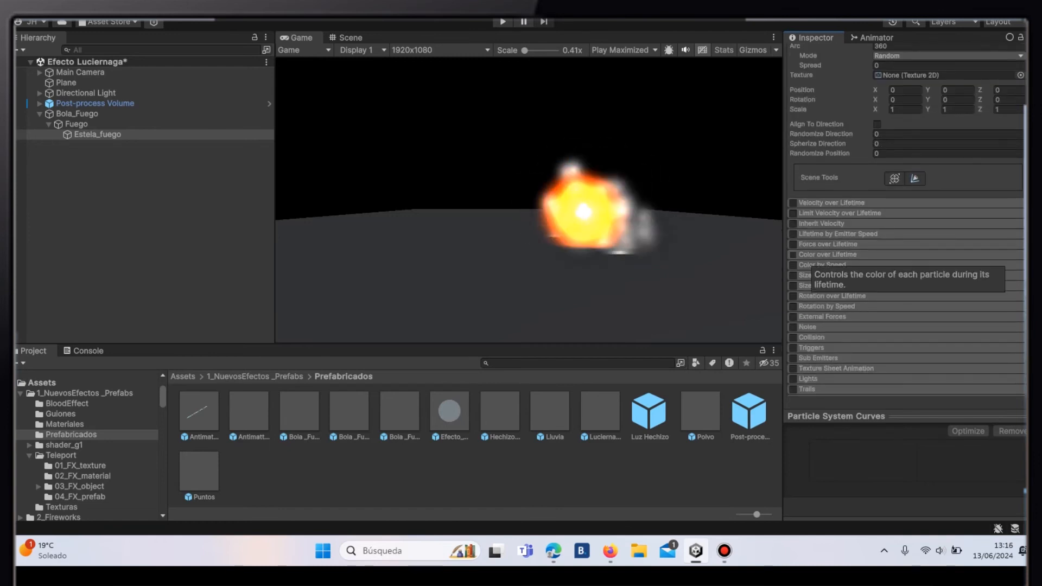
{"action": "left_click", "coordinate": [793, 254]}
{"action": "left_click", "coordinate": [831, 255]}
{"action": "left_click", "coordinate": [922, 266]}
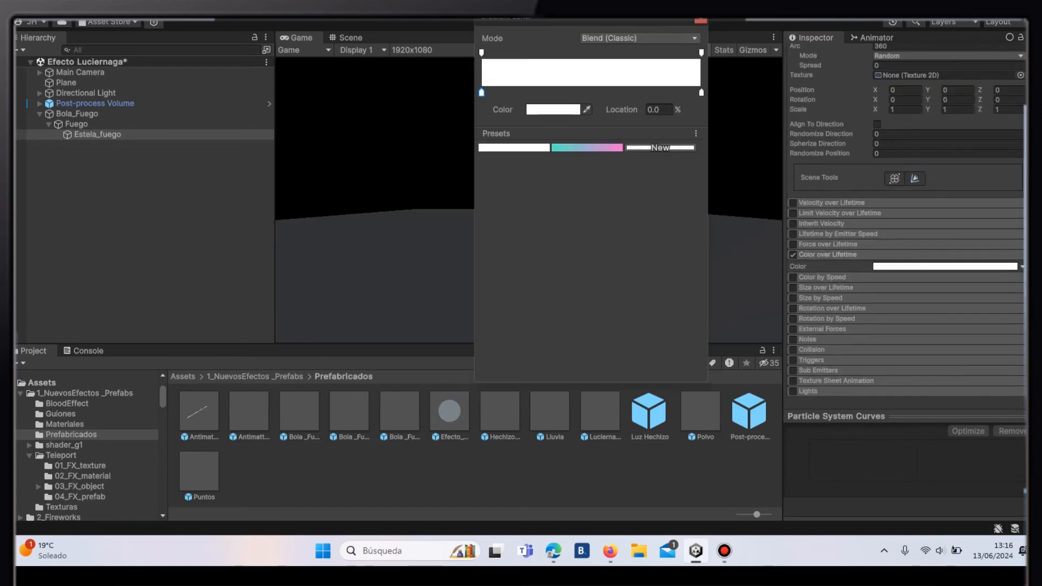
{"action": "left_click", "coordinate": [520, 53]}
{"action": "left_click_drag", "start_coordinate": [520, 53], "coordinate": [527, 52]}
{"action": "left_click", "coordinate": [580, 52]}
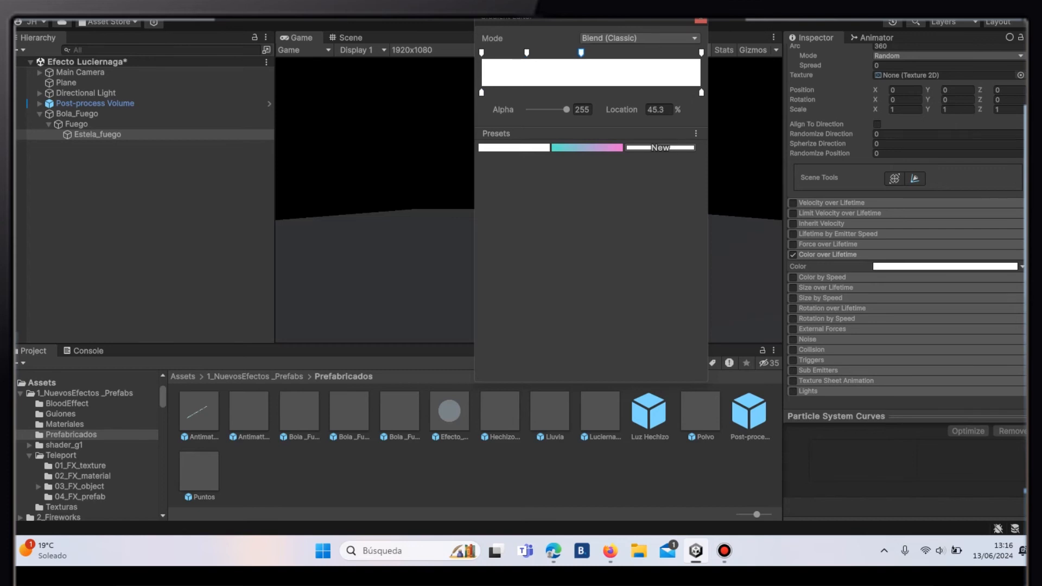
{"action": "left_click", "coordinate": [640, 52]}
- Arrange three colour keys along the gradient at about 25.3%, 53.2% and 81.2%
{"action": "left_click", "coordinate": [539, 93]}
{"action": "left_click_drag", "start_coordinate": [681, 92], "coordinate": [599, 93]}
{"action": "left_click", "coordinate": [659, 92]}
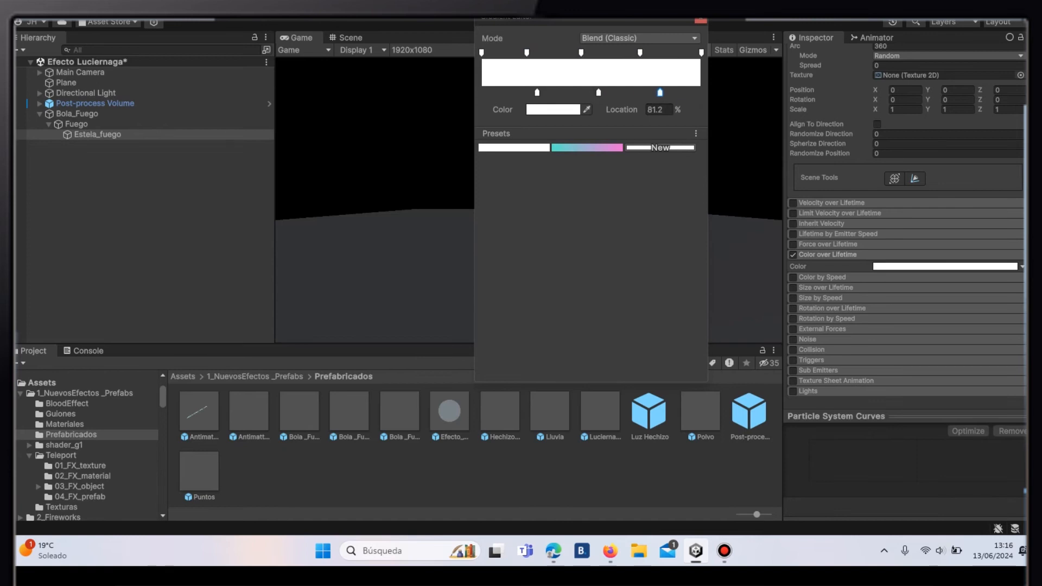
- Lower the alpha of the gradient keys at 20.6% and 72.1%, setting the latter to 92
{"action": "left_click", "coordinate": [526, 53]}
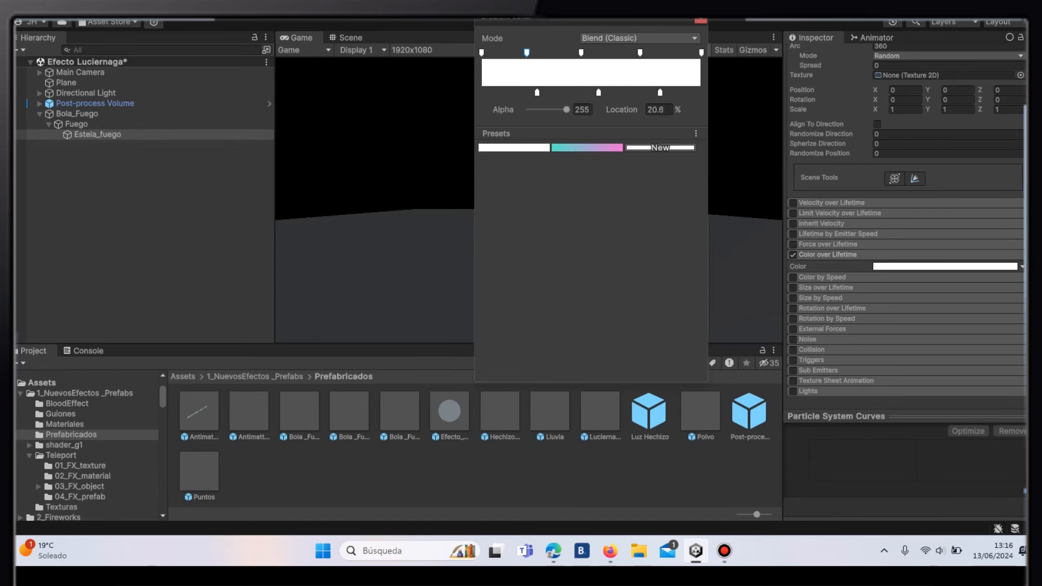
{"action": "left_click_drag", "start_coordinate": [566, 109], "coordinate": [543, 109]}
{"action": "left_click", "coordinate": [640, 53]}
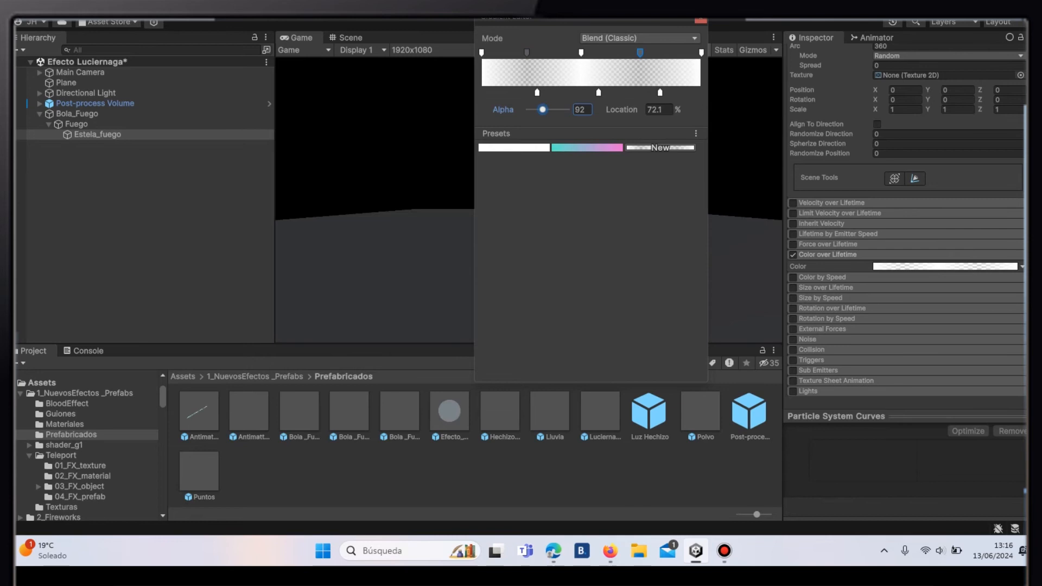
- Set the colour key at 25.3% of the gradient to hexadecimal DA7C05
{"action": "left_click", "coordinate": [537, 93]}
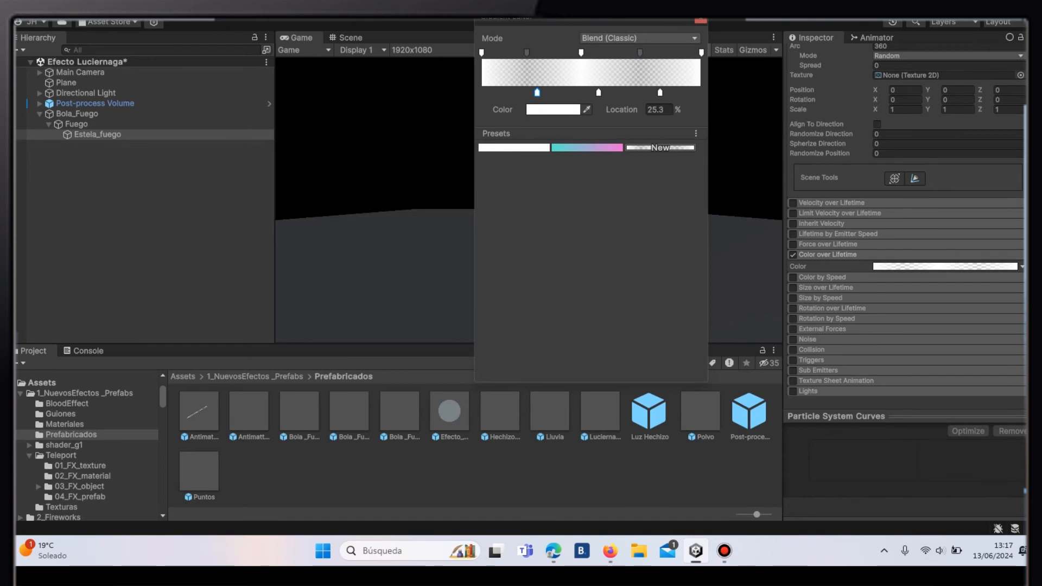
{"action": "left_click", "coordinate": [553, 110]}
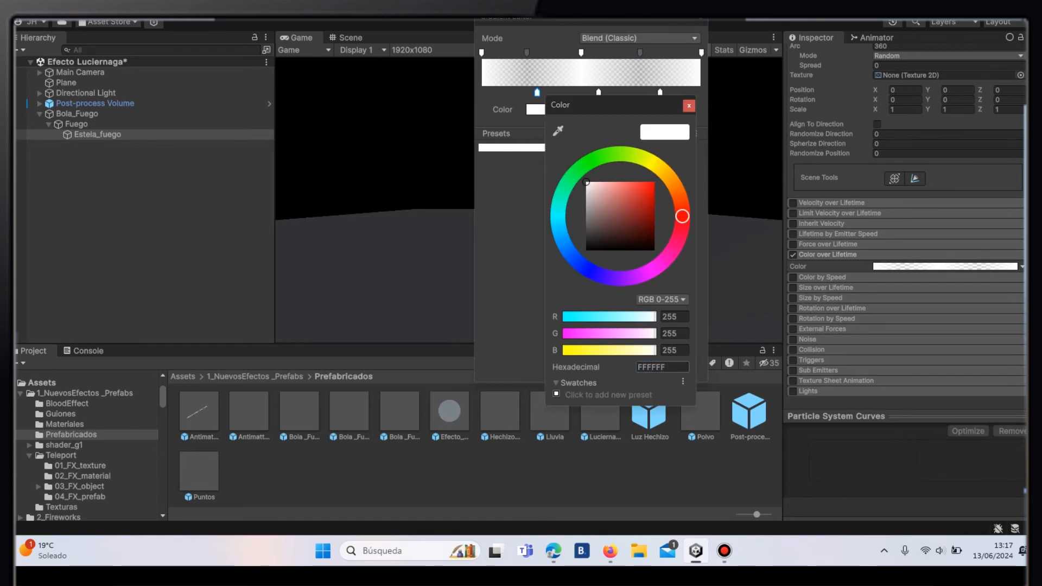
{"action": "left_click", "coordinate": [661, 367]}
{"action": "type", "text": "D"}
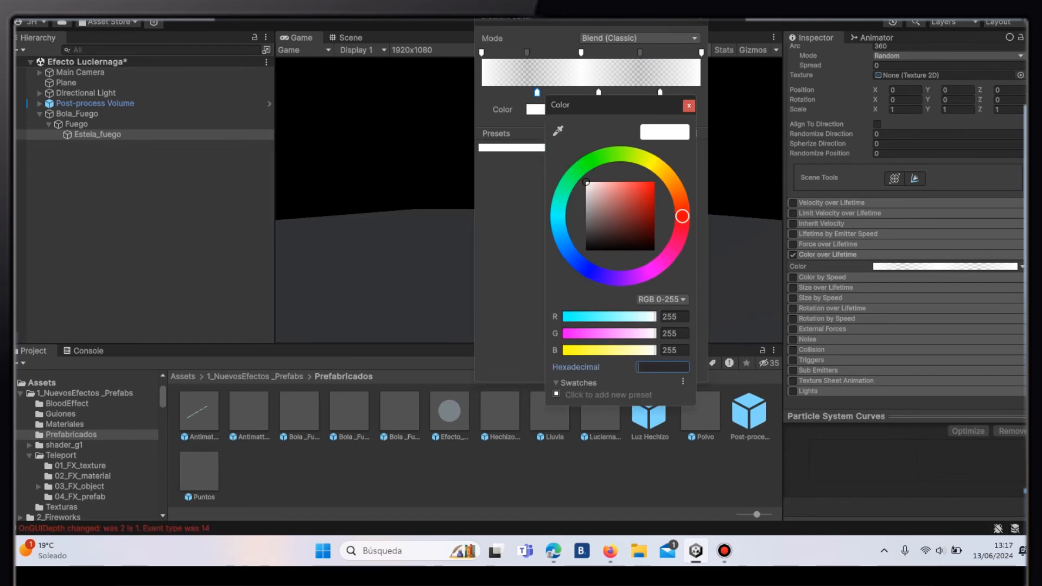
{"action": "type", "text": "A"}
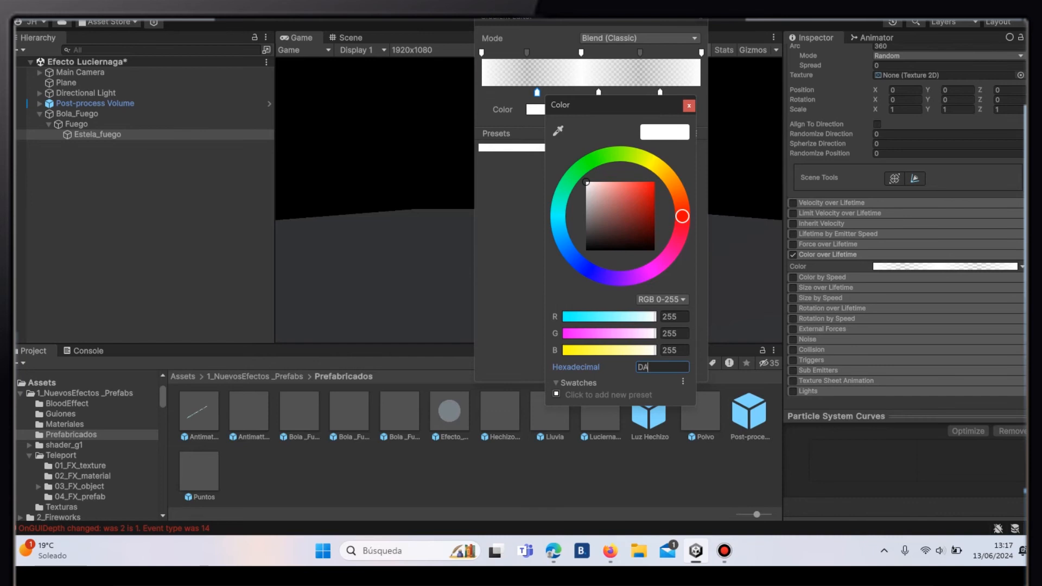
{"action": "type", "text": "7"}
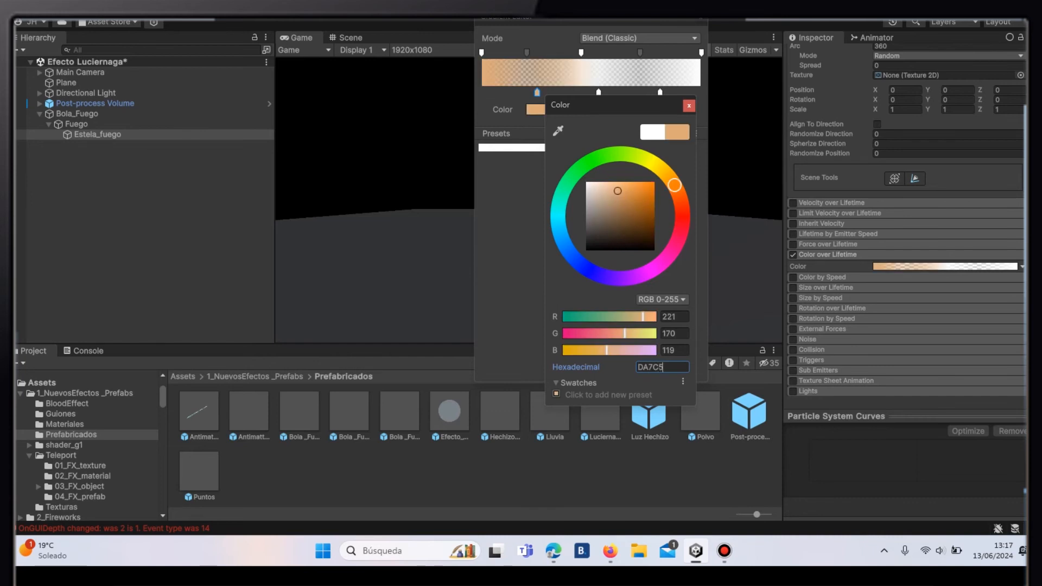
{"action": "type", "text": "C05"}
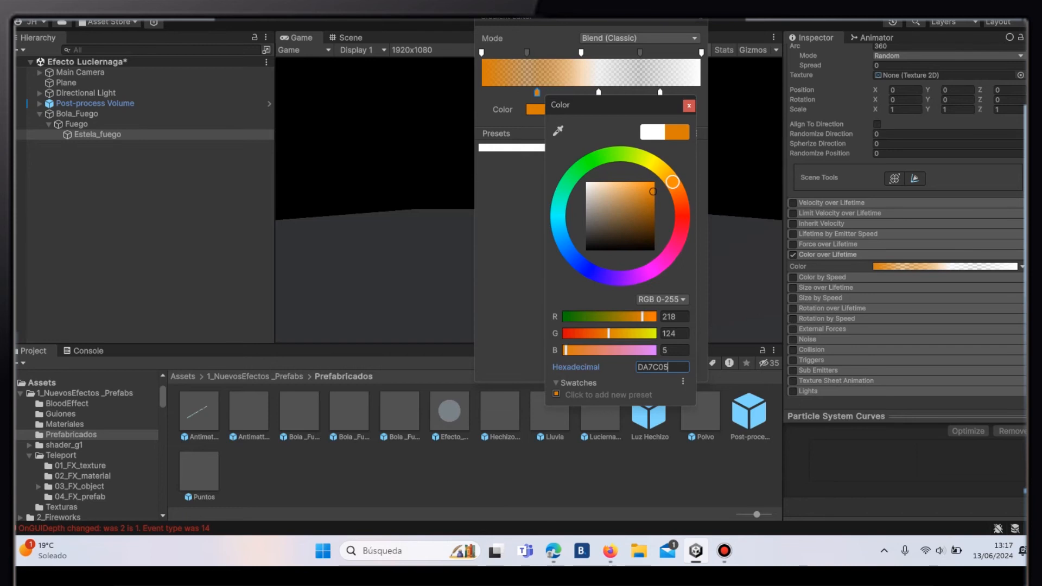
{"action": "left_click", "coordinate": [689, 106]}
- Set the colour key at 53.2% of the gradient to hexadecimal F4742F
{"action": "left_click", "coordinate": [598, 93]}
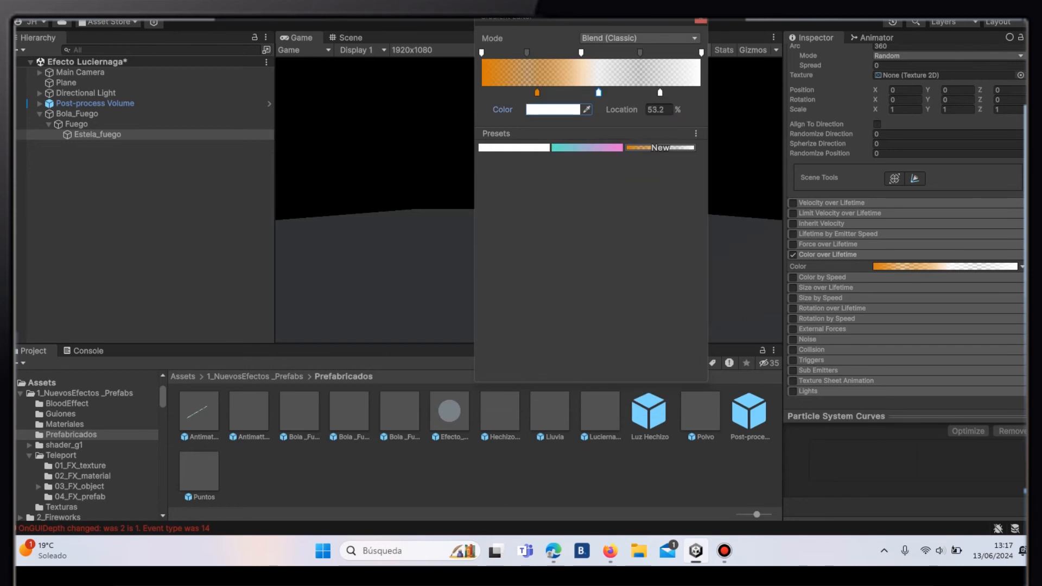
{"action": "left_click", "coordinate": [553, 109]}
{"action": "left_click", "coordinate": [686, 361]}
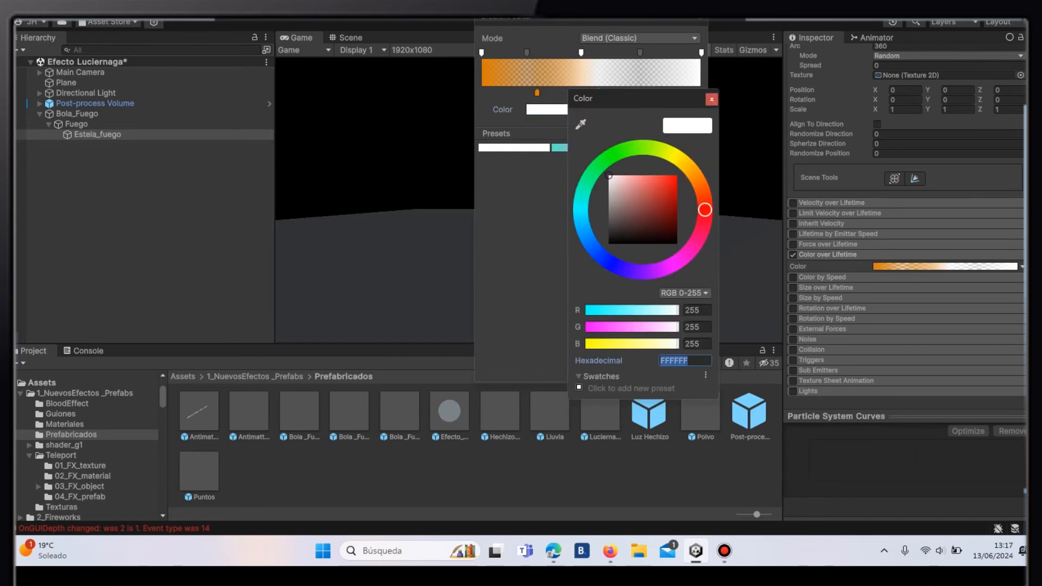
{"action": "type", "text": "F4"}
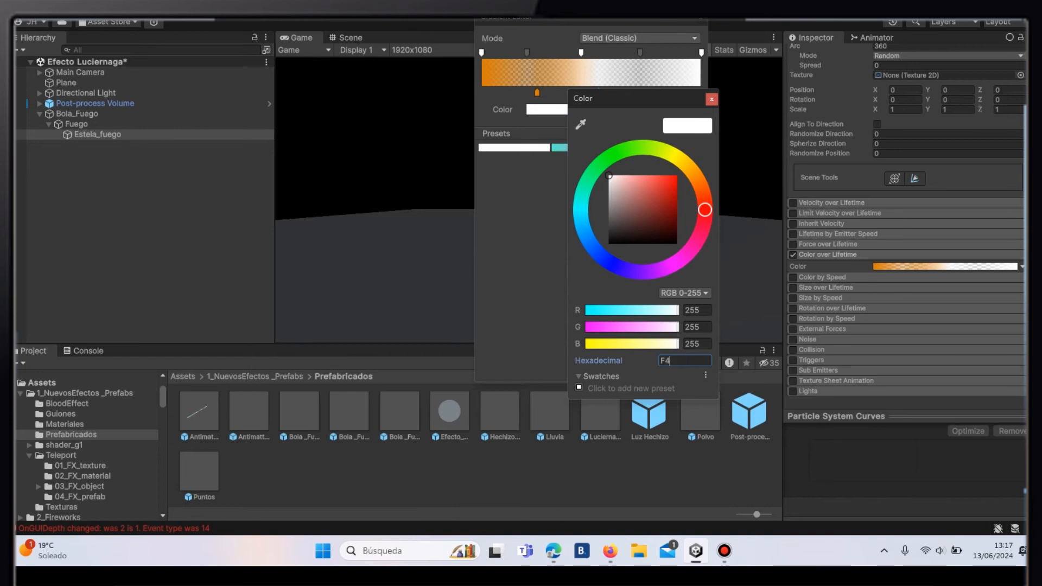
{"action": "type", "text": "74"}
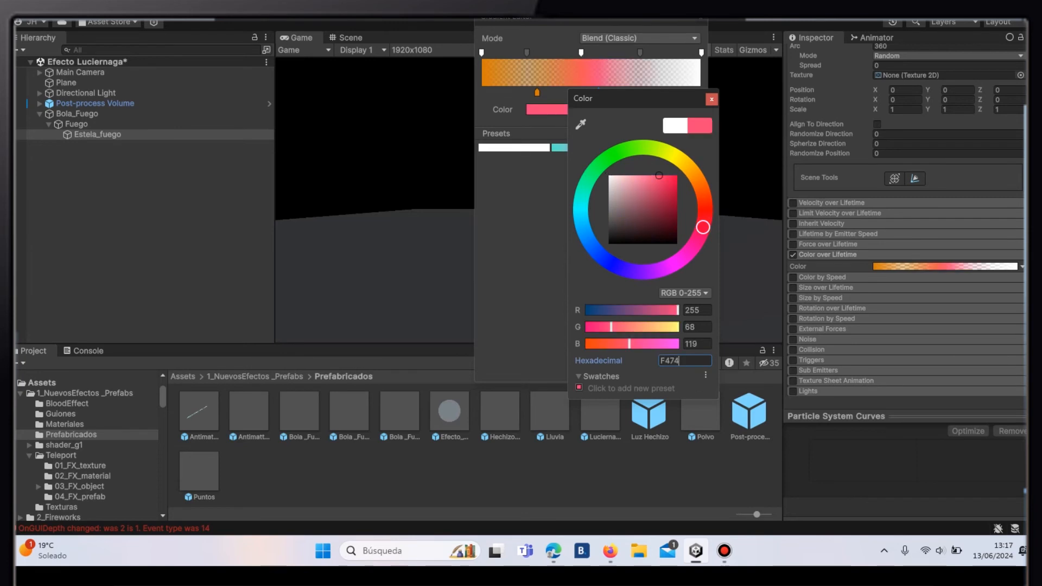
{"action": "type", "text": "2FA"}
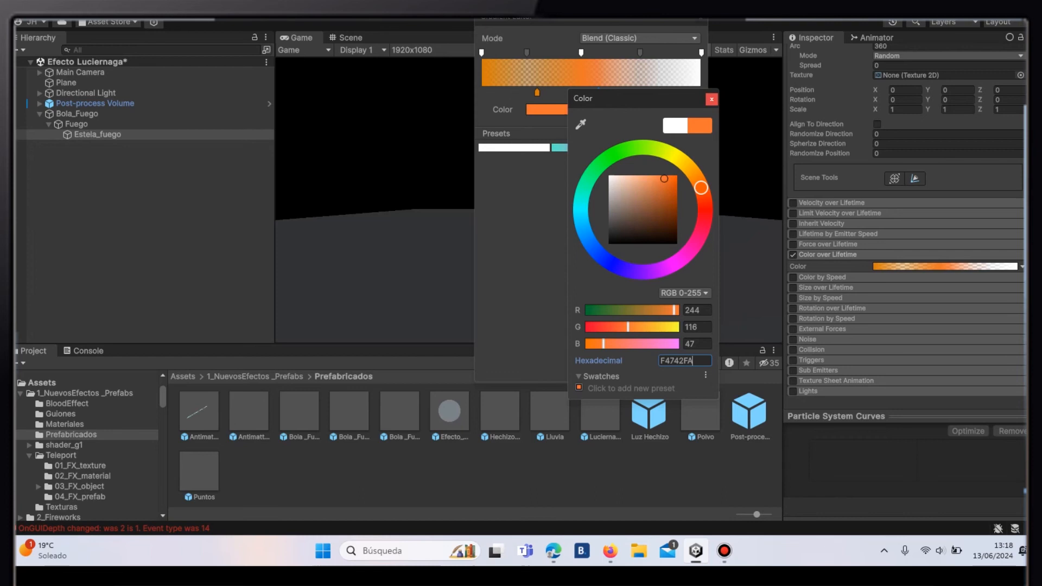
{"action": "left_click", "coordinate": [712, 99]}
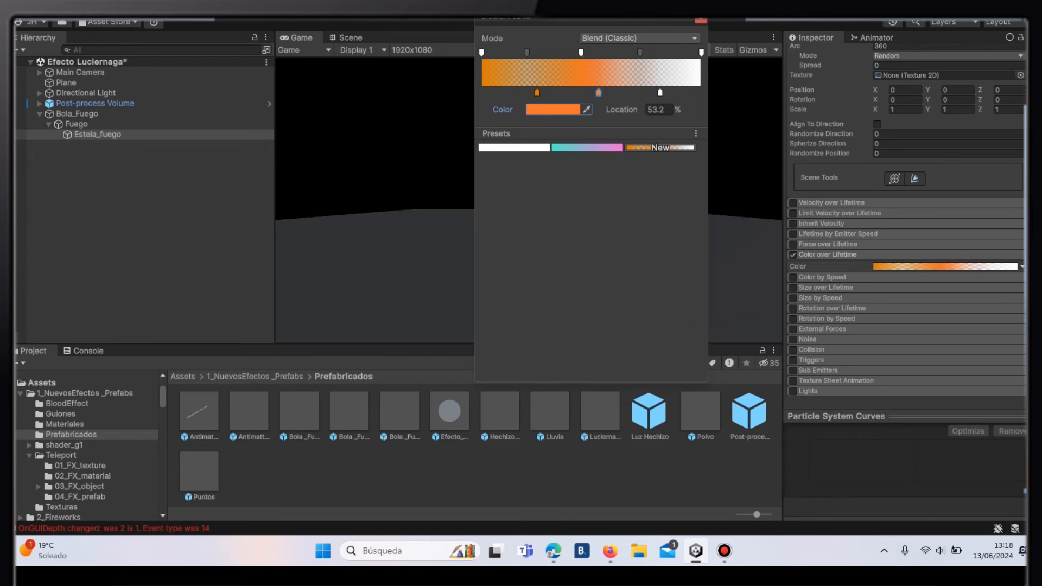
- Set the colour key at 81.2% of the gradient to hexadecimal FF6F00
{"action": "left_click", "coordinate": [659, 93]}
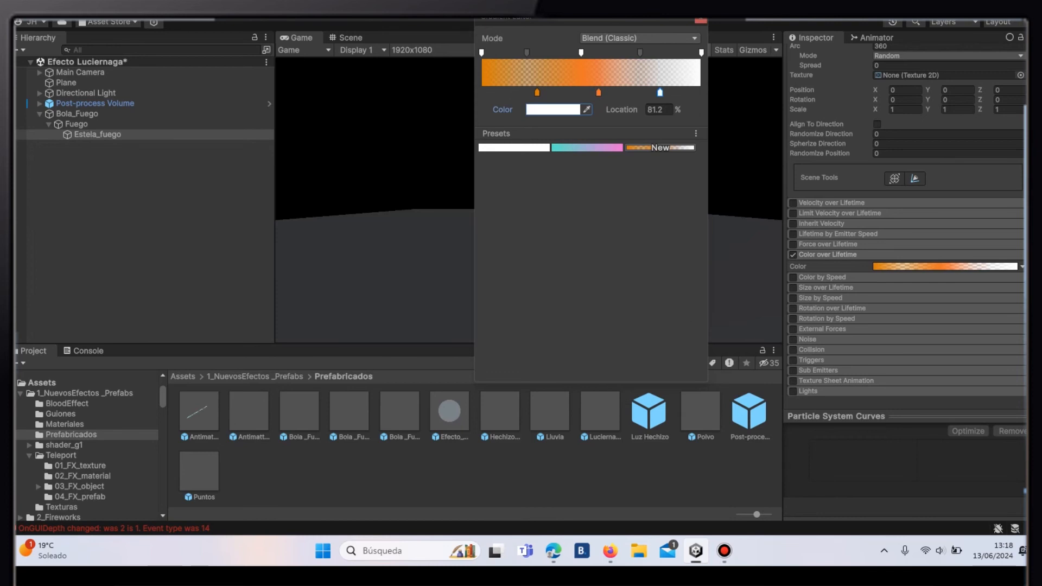
{"action": "left_click", "coordinate": [554, 109]}
{"action": "key", "text": "BackSpace"}
{"action": "key", "text": "BackSpace"}
{"action": "key", "text": "BackSpace"}
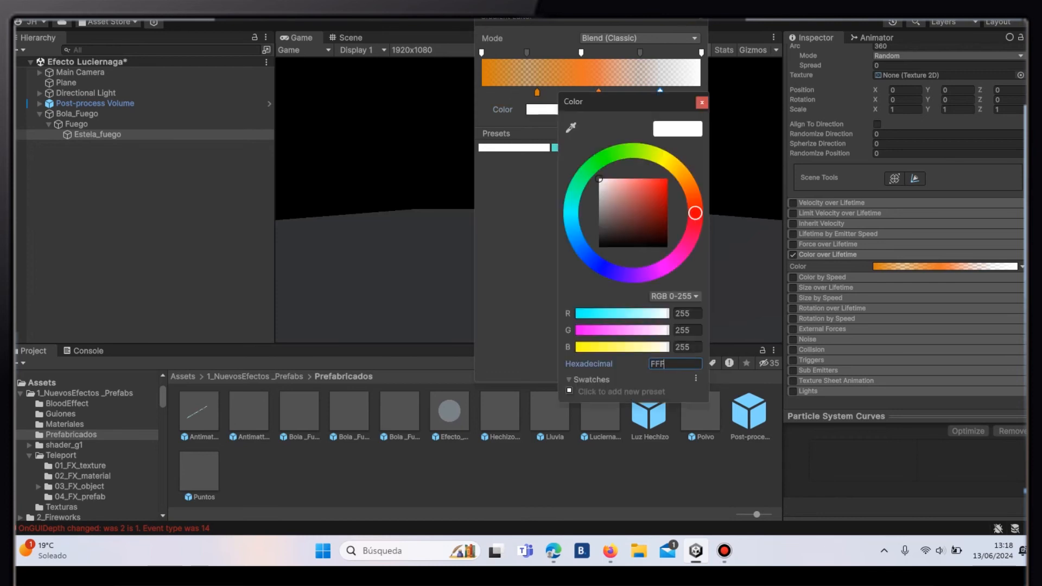
{"action": "type", "text": "6F00"}
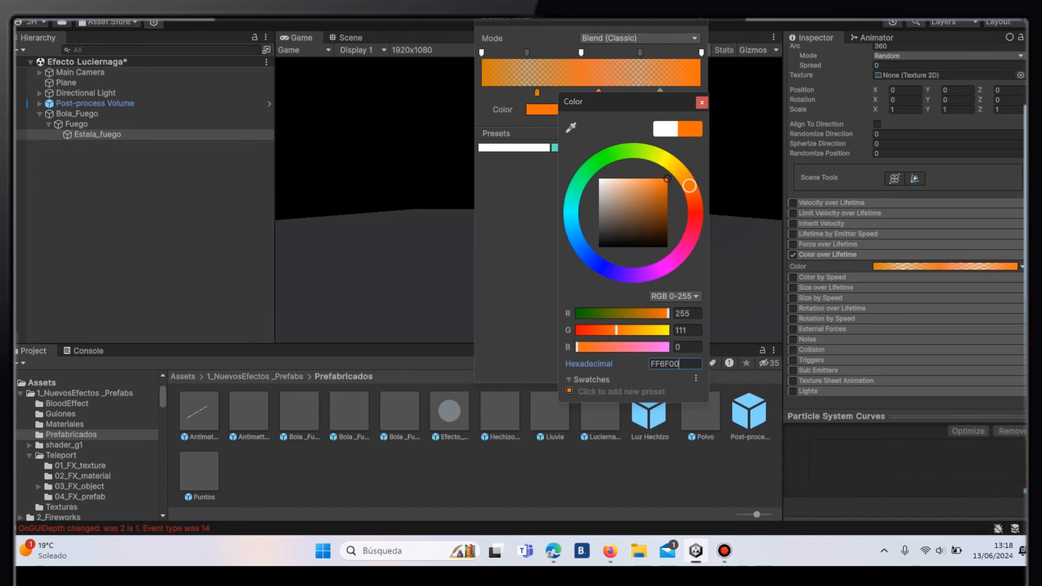
{"action": "key", "text": "Return"}
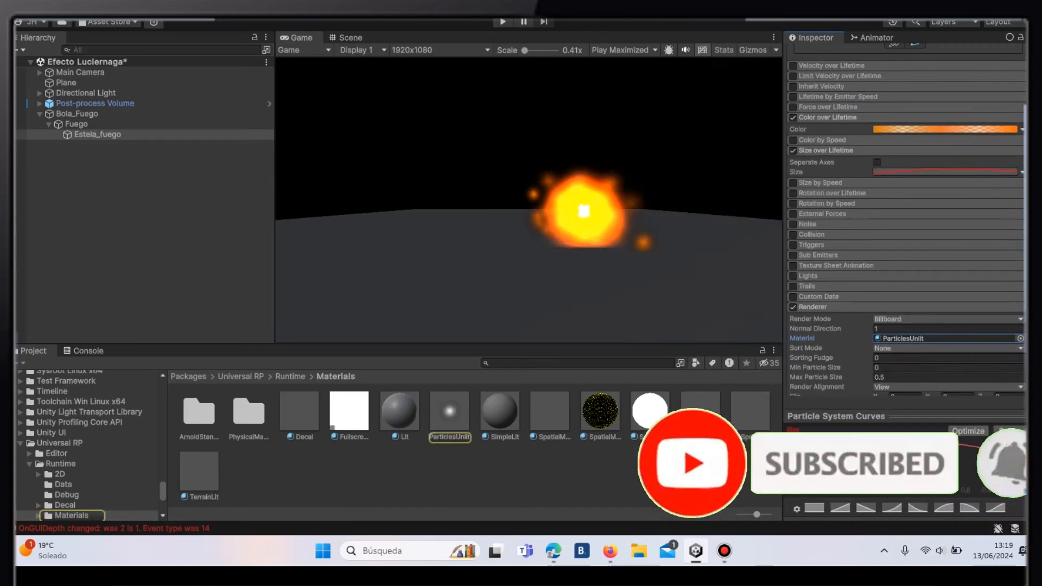
- Assign the Trail_FlameHead material to the renderer of Estela_fuego, searching the materials for "Tra"
{"action": "left_click", "coordinate": [1021, 338]}
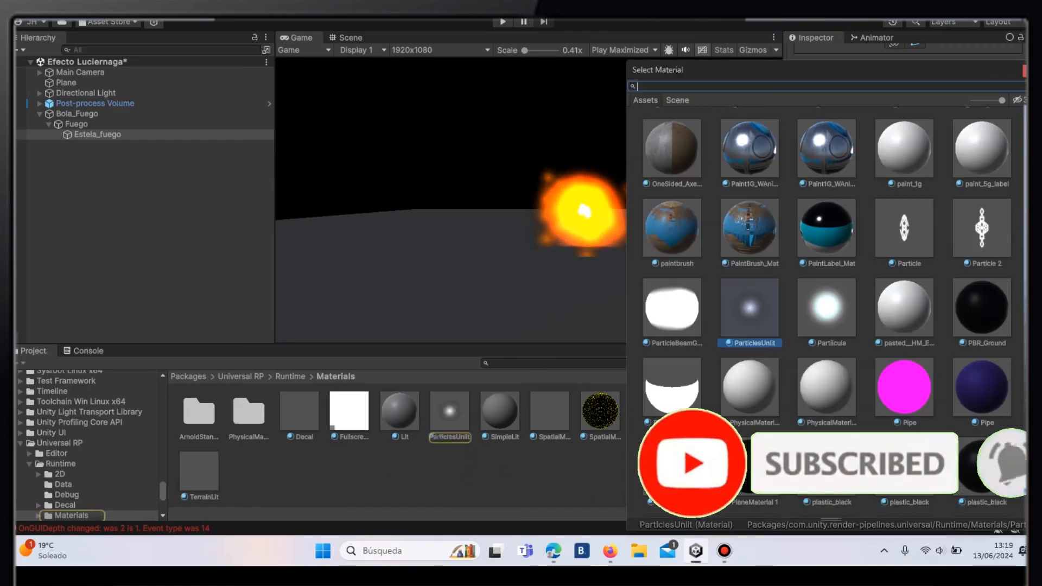
{"action": "type", "text": "Tra"}
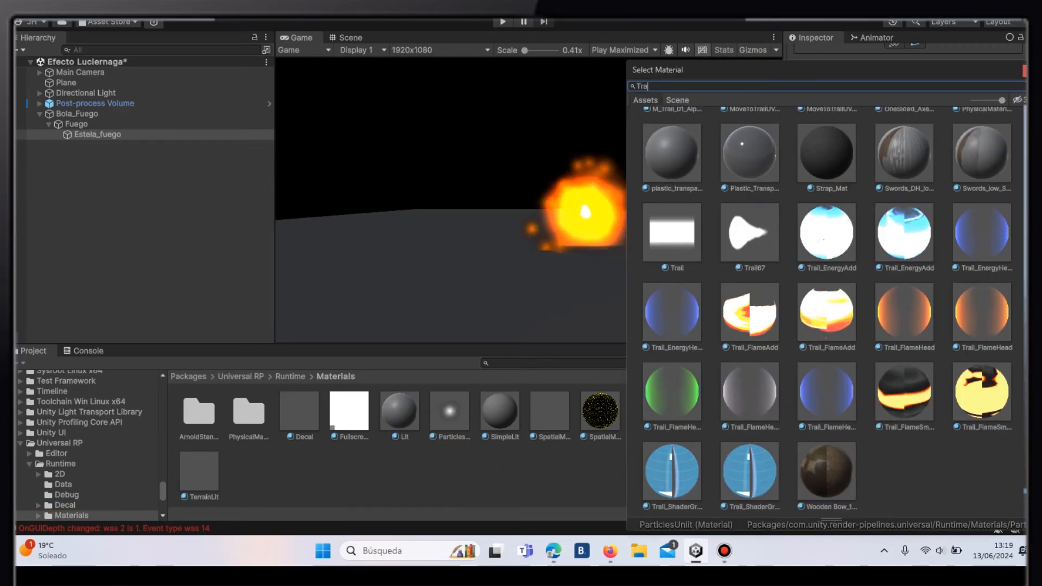
{"action": "left_click", "coordinate": [904, 312]}
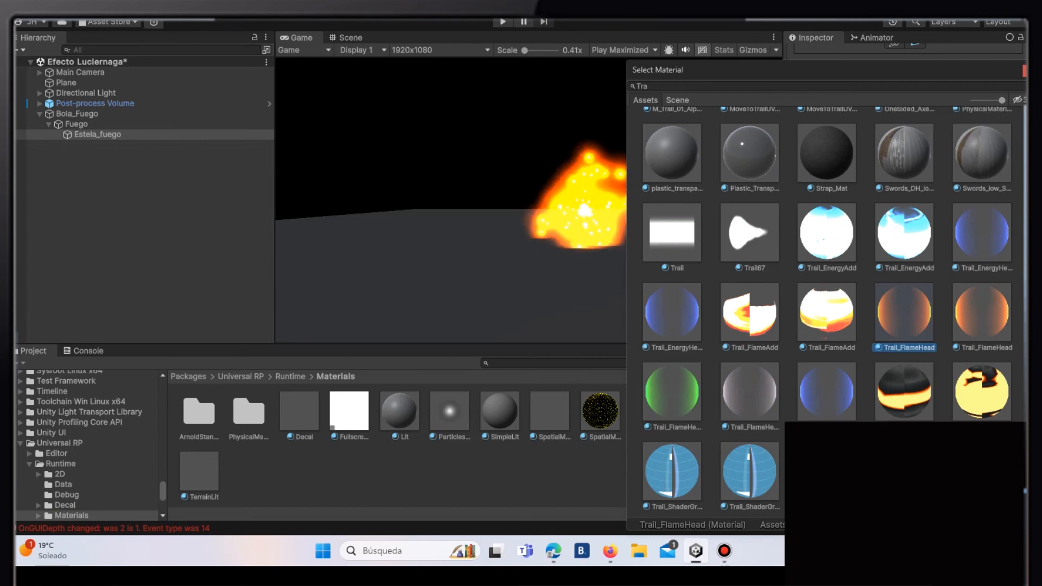
{"action": "left_click", "coordinate": [1025, 70]}
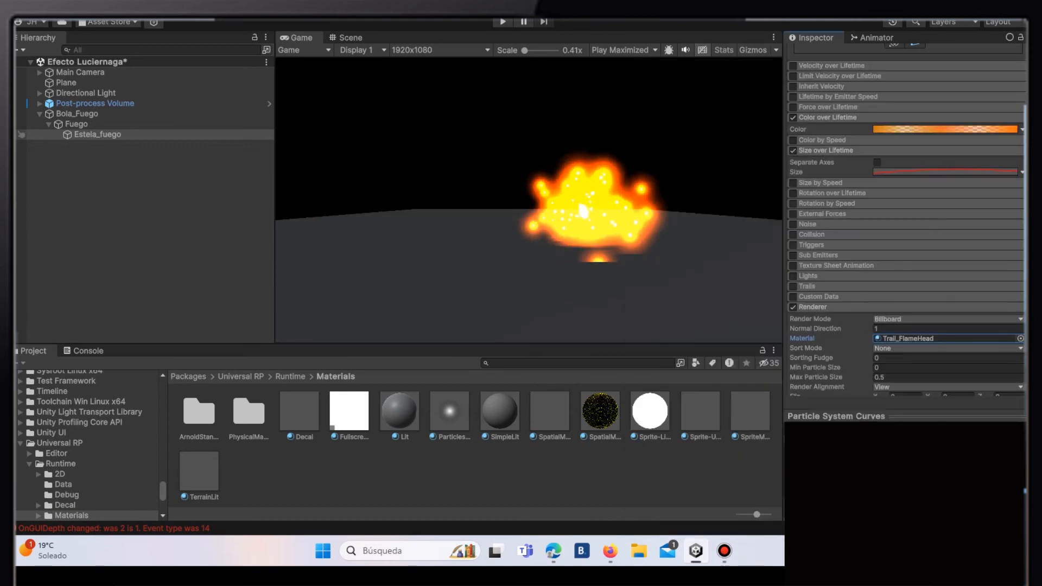
- Duplicate the Estela_fuego particle system under Fuego
{"action": "left_click", "coordinate": [98, 135]}
{"action": "key", "text": "ctrl+d"}
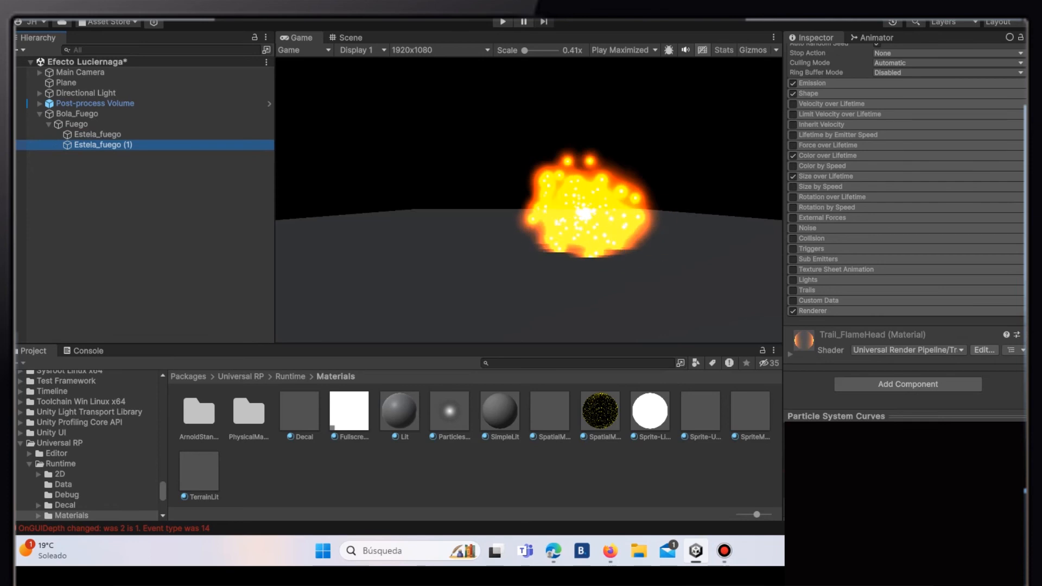
{"action": "left_click_drag", "start_coordinate": [1034, 304], "coordinate": [1034, 125]}
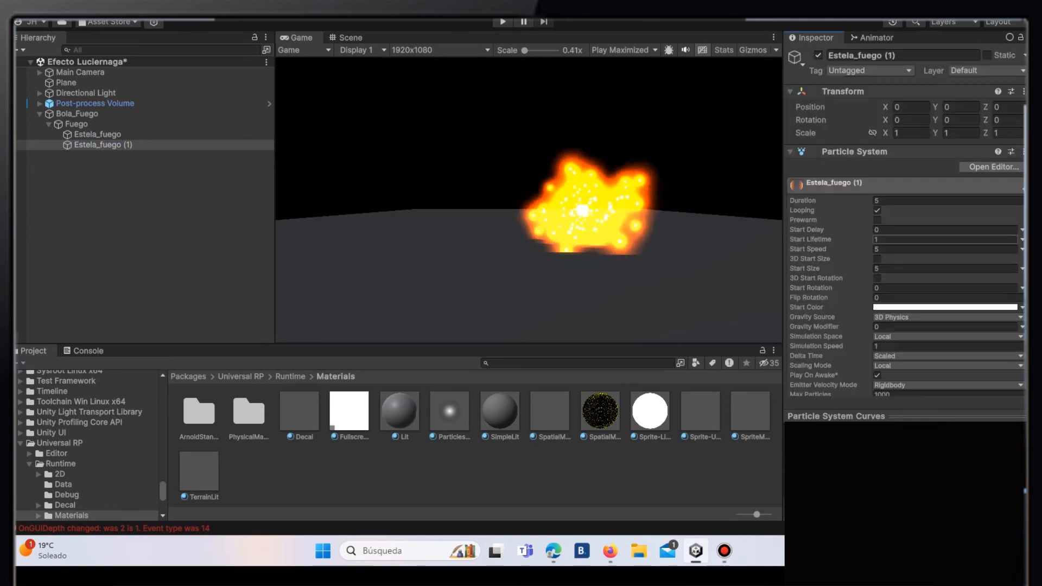
- Set the start lifetime of the duplicated trail to 2.5, also trying 2.3
{"action": "type", "text": "2.5"}
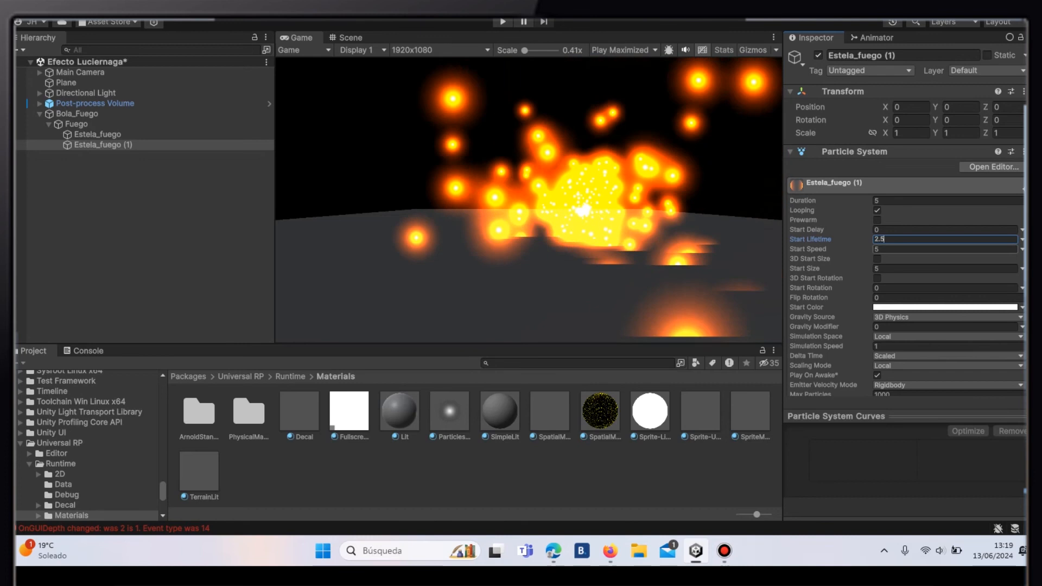
{"action": "key", "text": "BackSpace"}
{"action": "key", "text": "BackSpace"}
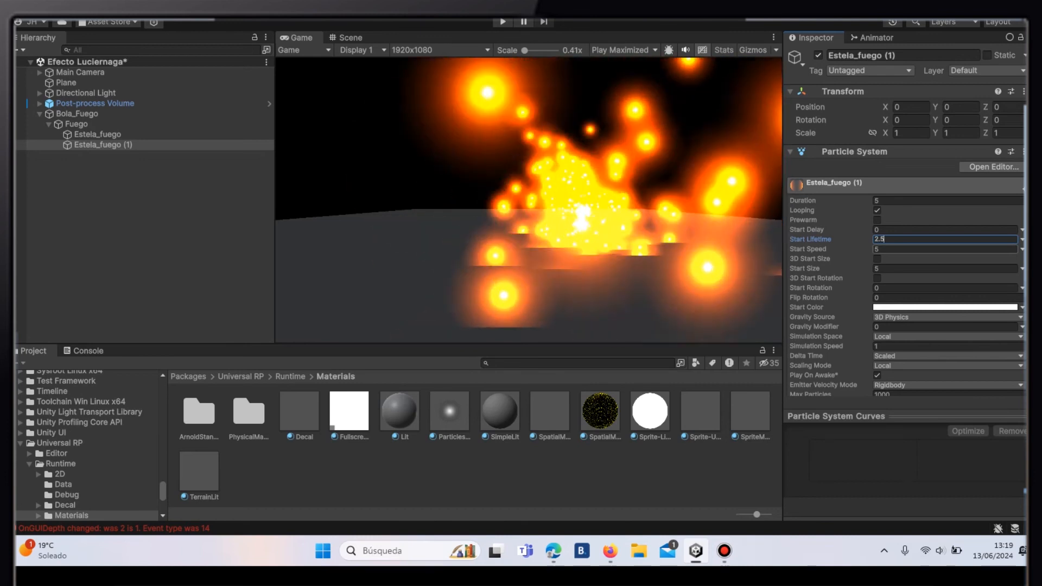
{"action": "type", "text": ".3"}
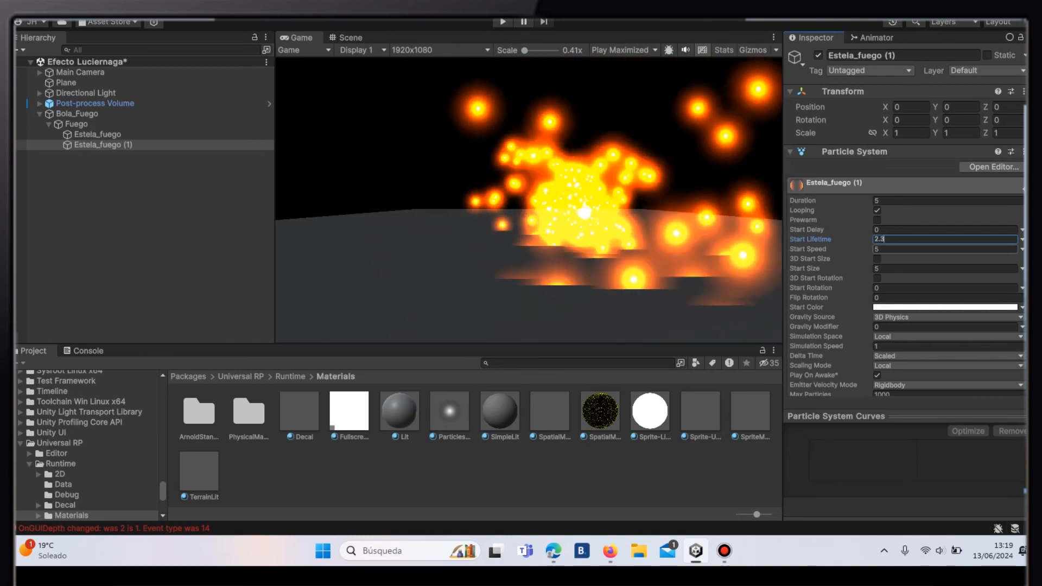
{"action": "key", "text": "BackSpace"}
{"action": "key", "text": "BackSpace"}
{"action": "key", "text": "BackSpace"}
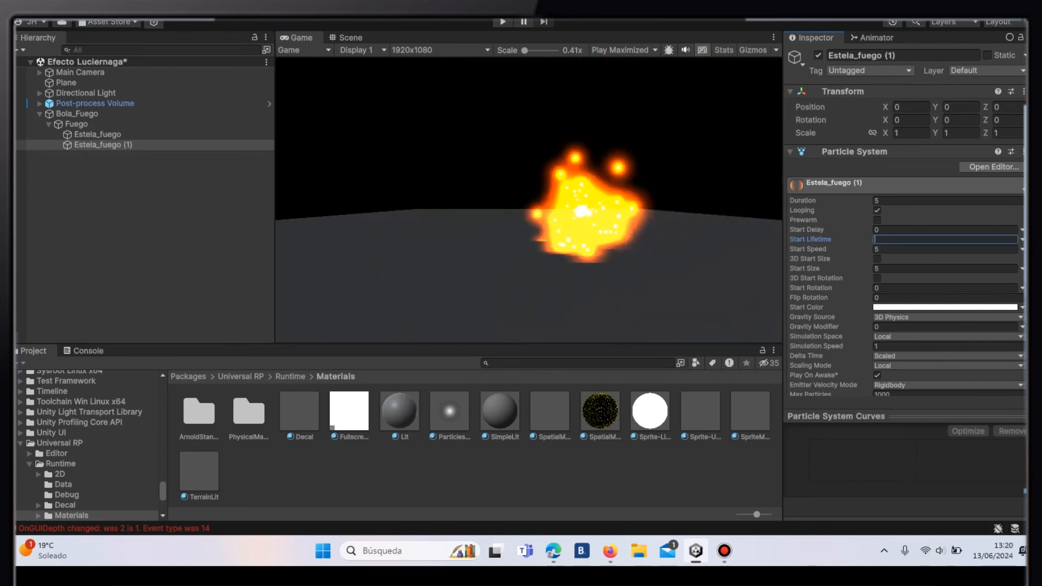
{"action": "type", "text": "2.5"}
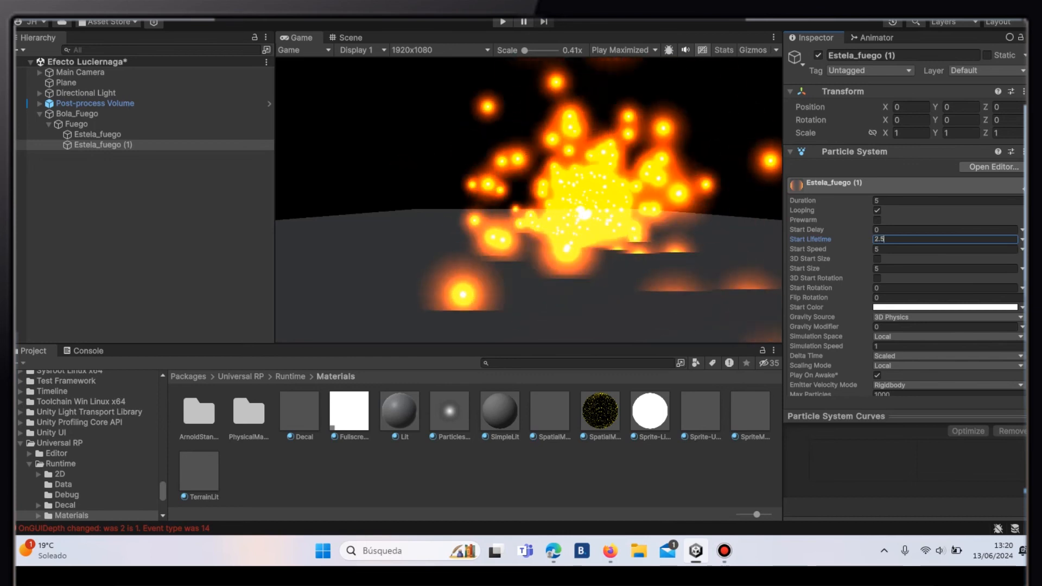
- Set the start speed of Estela_fuego (1) to 3 and its start size to 1.5
{"action": "left_click", "coordinate": [901, 250]}
{"action": "type", "text": "3"}
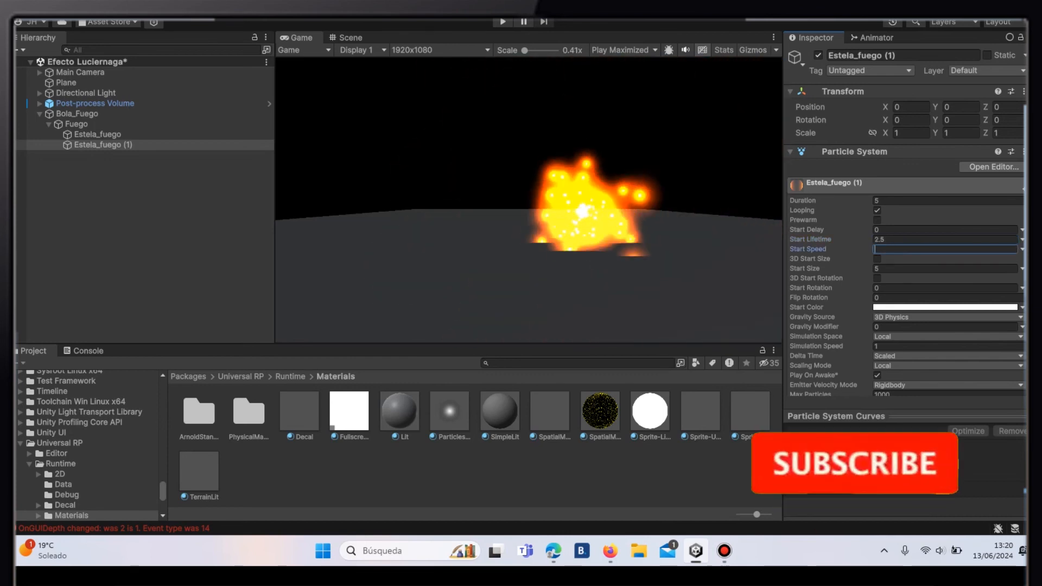
{"action": "key", "text": "Tab"}
{"action": "key", "text": "Tab"}
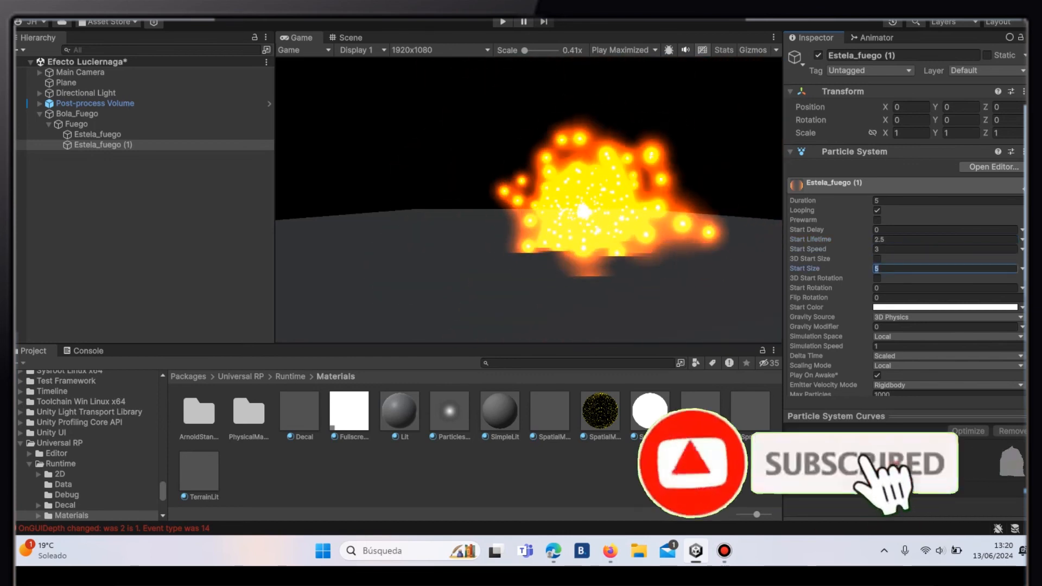
{"action": "key", "text": "BackSpace"}
{"action": "type", "text": "1.5"}
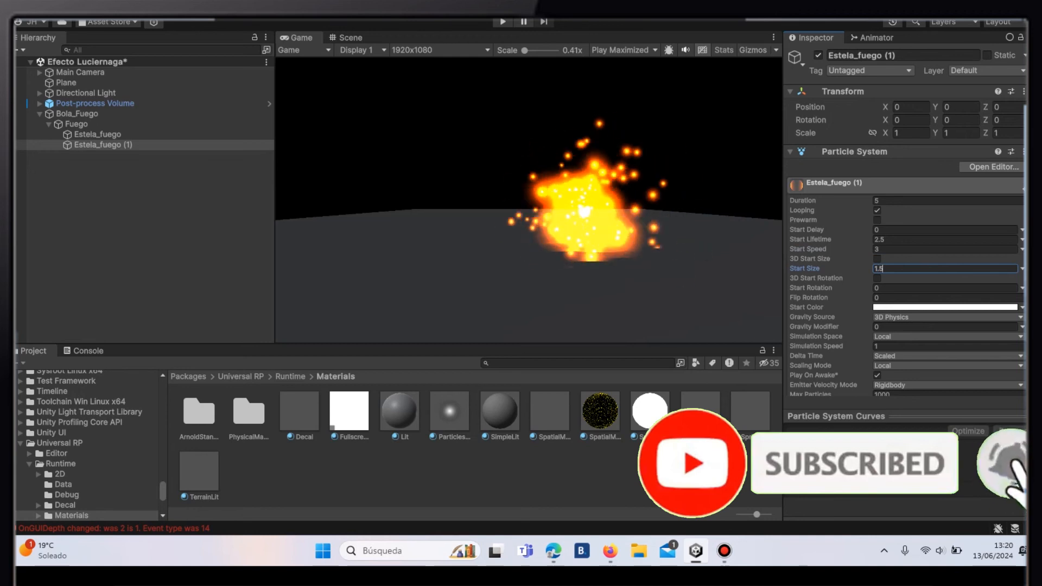
- Set the start speed of the original Estela_fuego to 0
{"action": "left_click", "coordinate": [98, 135]}
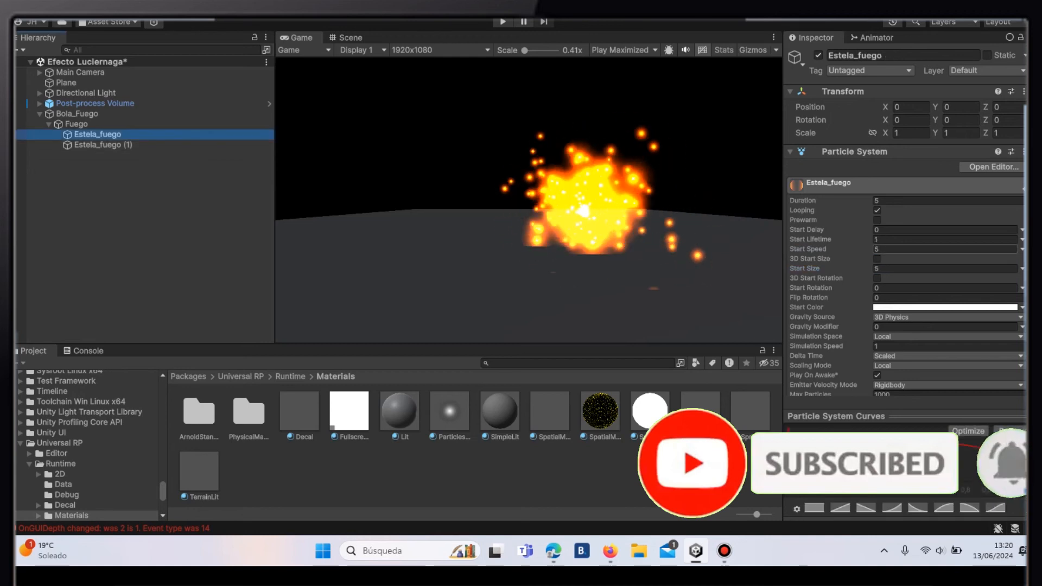
{"action": "left_click", "coordinate": [890, 249]}
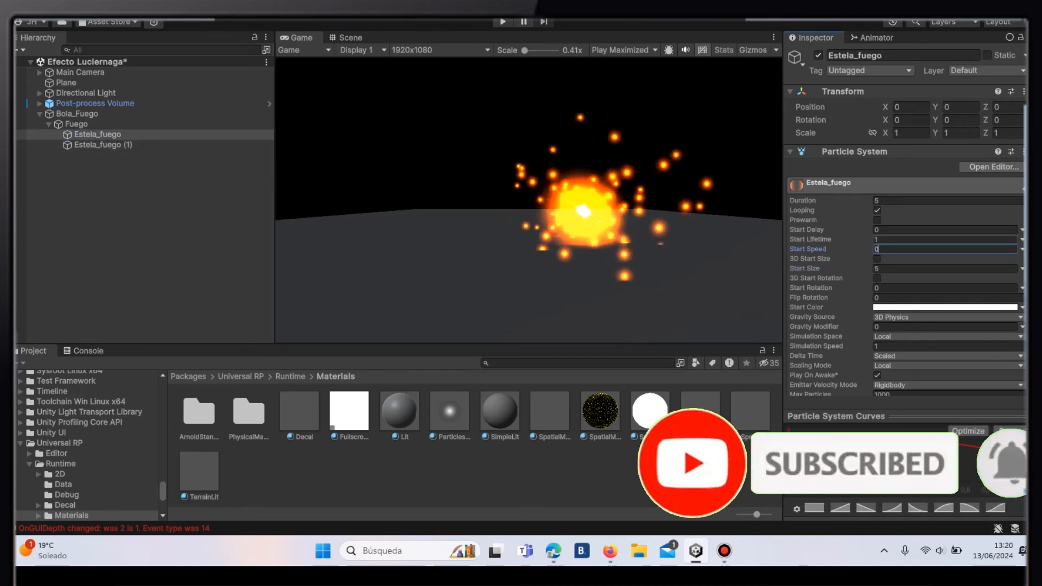
- Set the emission rate over time of Estela_fuego (1) to 75
{"action": "left_click", "coordinate": [103, 145]}
{"action": "scroll", "coordinate": [947, 271], "scroll_direction": "down", "scroll_amount": 2}
{"action": "scroll", "coordinate": [907, 261], "scroll_direction": "down", "scroll_amount": 3}
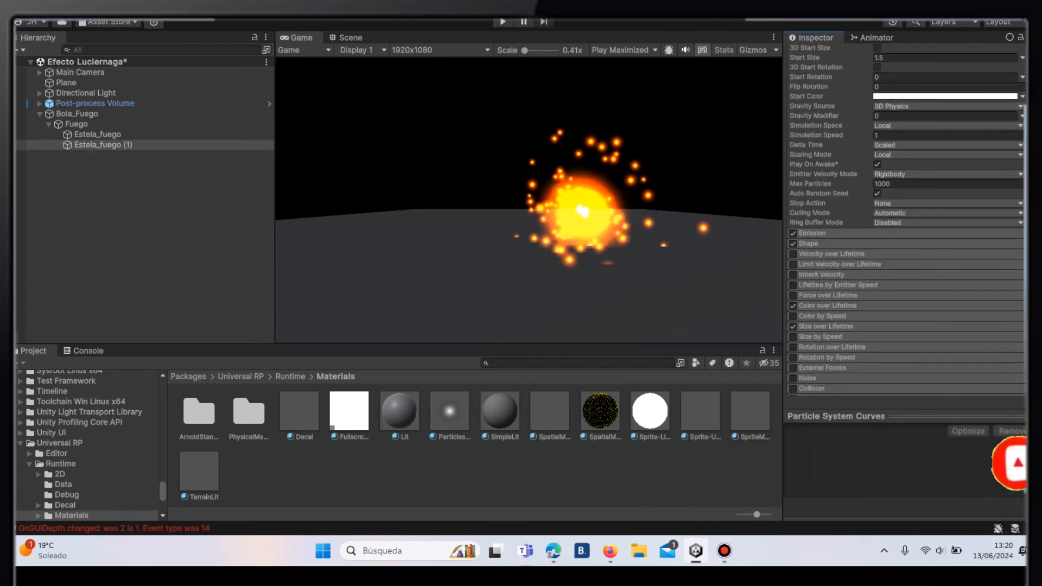
{"action": "left_click", "coordinate": [944, 234]}
{"action": "left_click", "coordinate": [945, 245]}
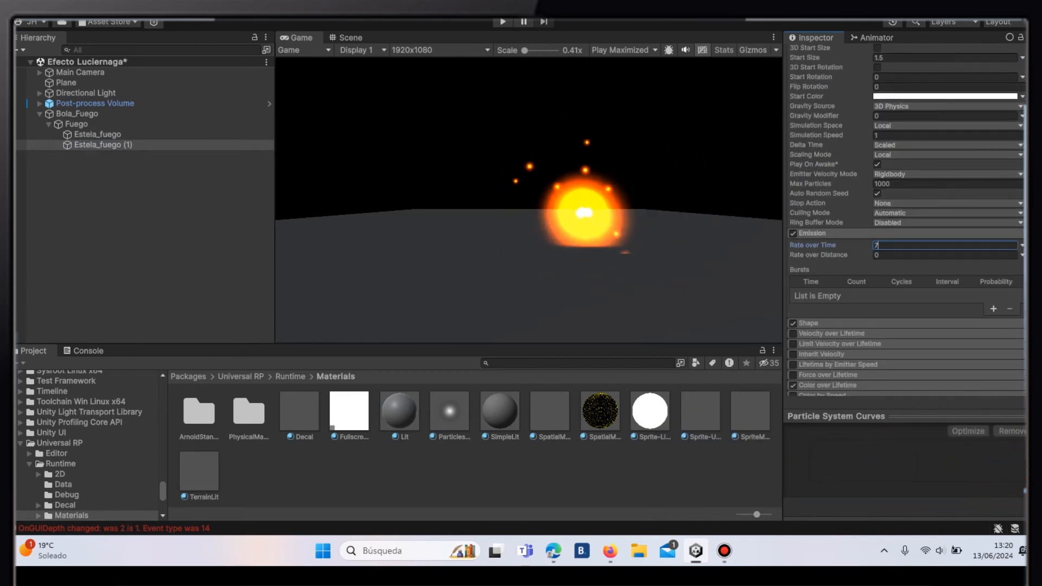
- Set the radius of the sphere emission shape of Estela_fuego (1) to 4
{"action": "left_click", "coordinate": [907, 324]}
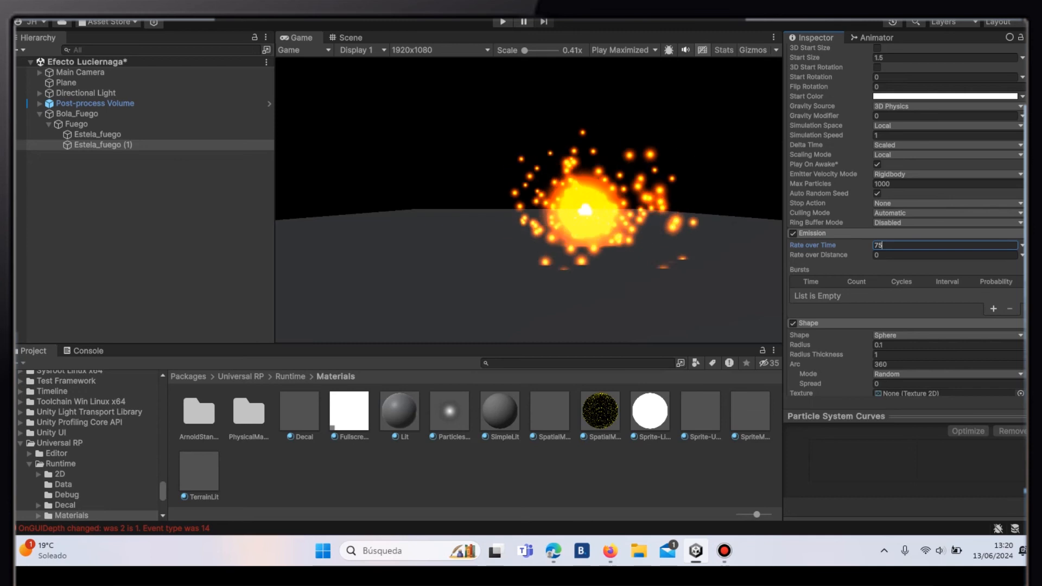
{"action": "left_click", "coordinate": [944, 345]}
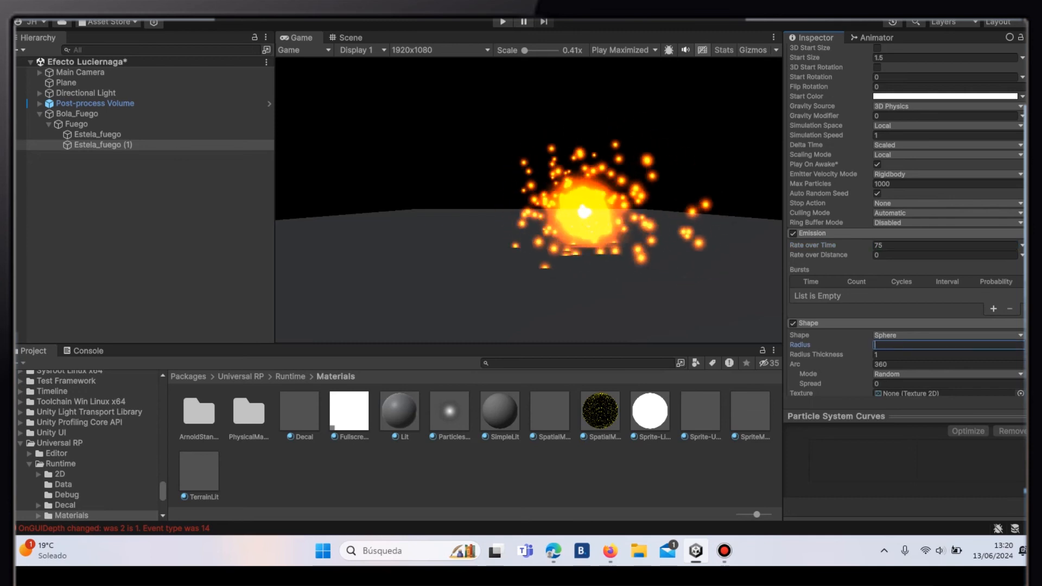
{"action": "type", "text": "4"}
{"action": "scroll", "coordinate": [905, 217], "scroll_direction": "down", "scroll_amount": 5}
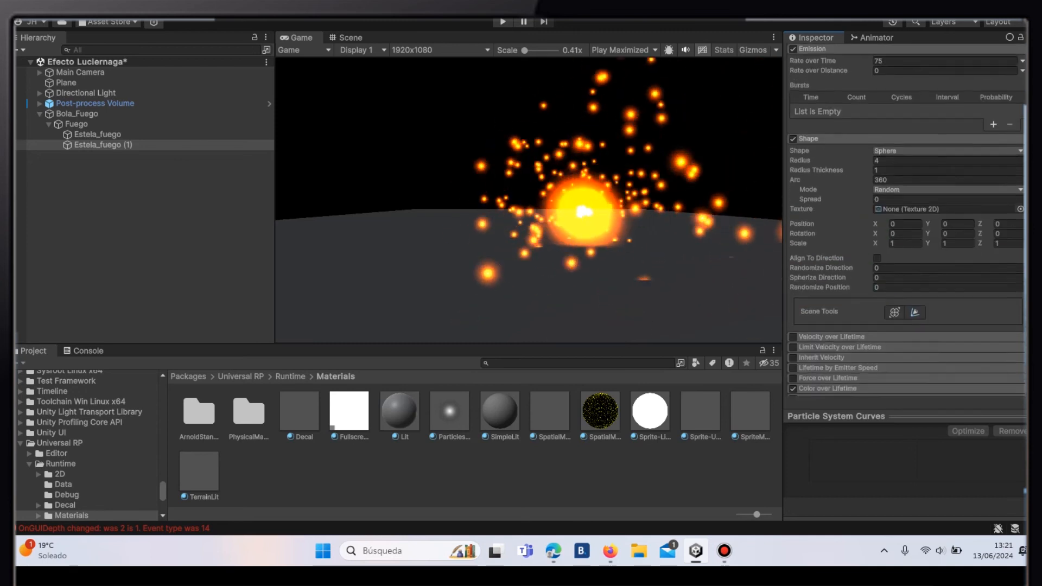
{"action": "scroll", "coordinate": [906, 217], "scroll_direction": "down", "scroll_amount": 5}
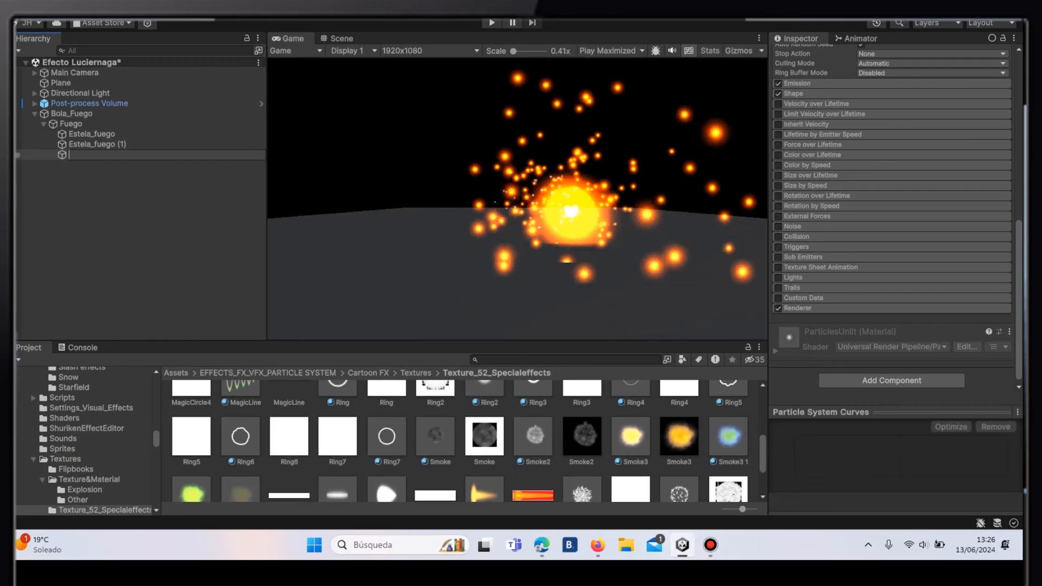
- Name the new particle system under Fuego Humo_Fuego and set its start lifetime to 2
{"action": "type", "text": "Humo_Fuego"}
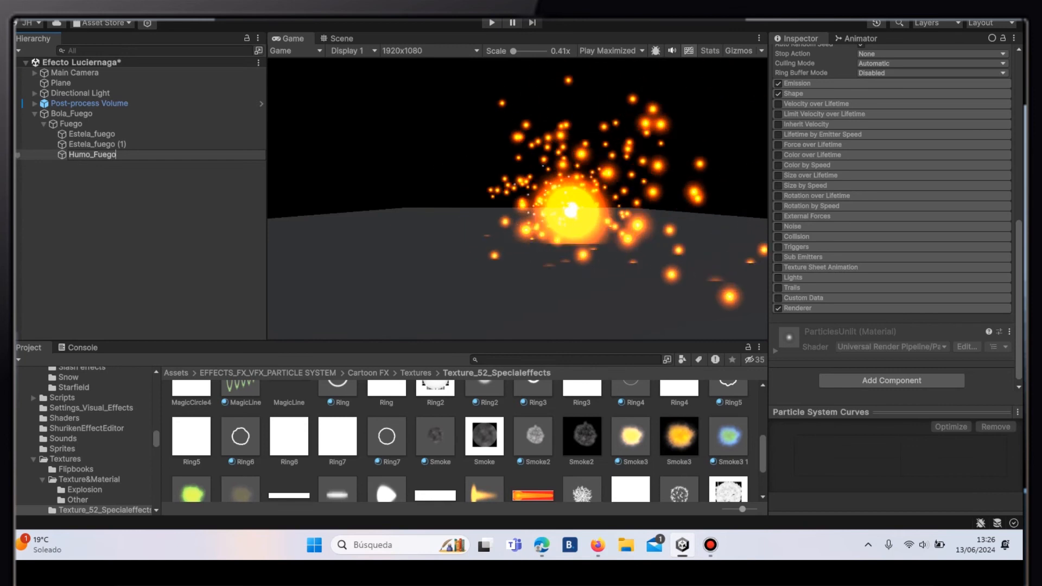
{"action": "key", "text": "Return"}
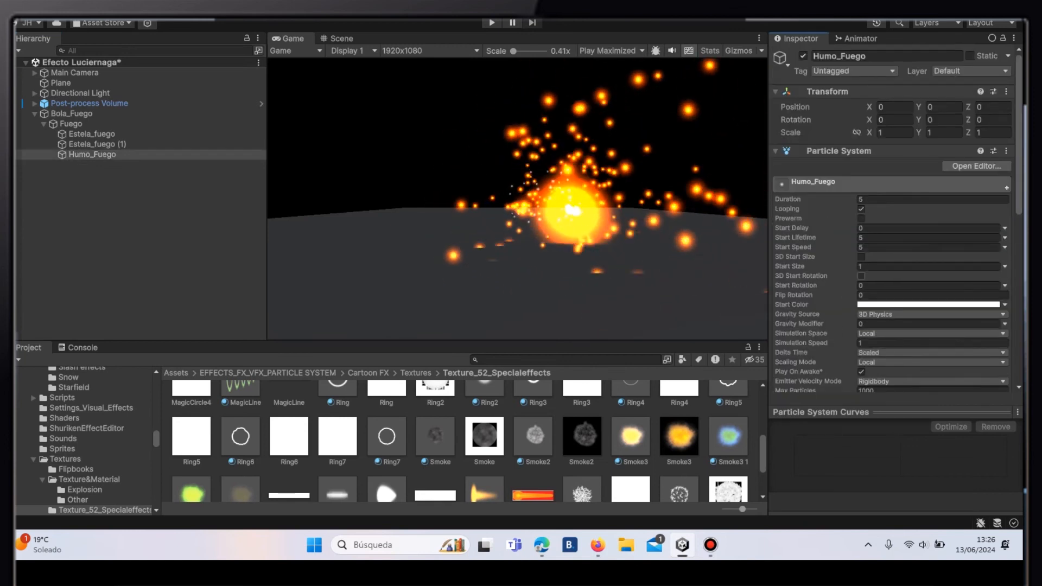
{"action": "type", "text": "2"}
{"action": "key", "text": "Tab"}
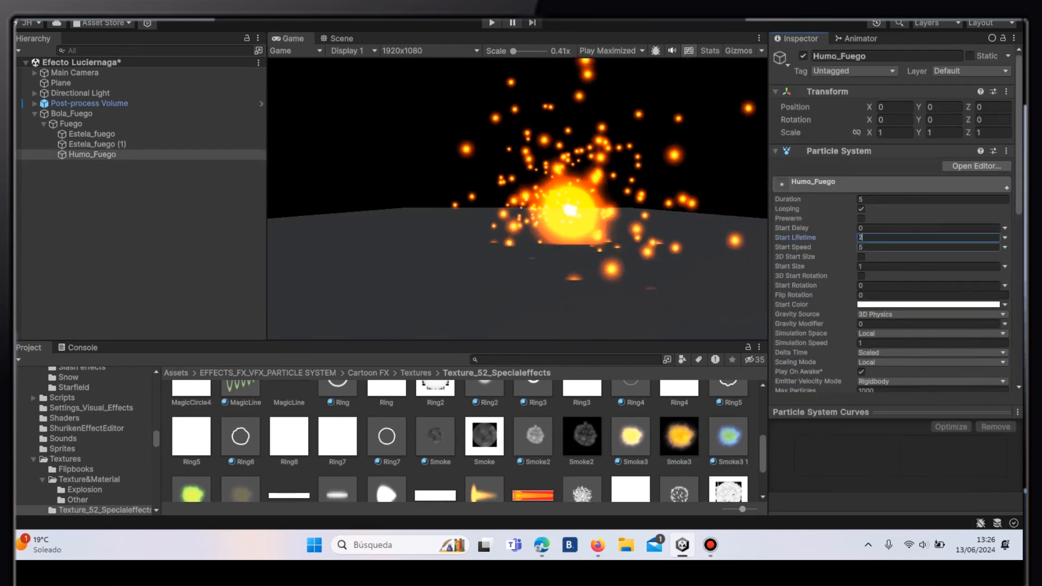
- Set the start speed of Humo_Fuego to 3 and its start size to 8
{"action": "key", "text": "BackSpace"}
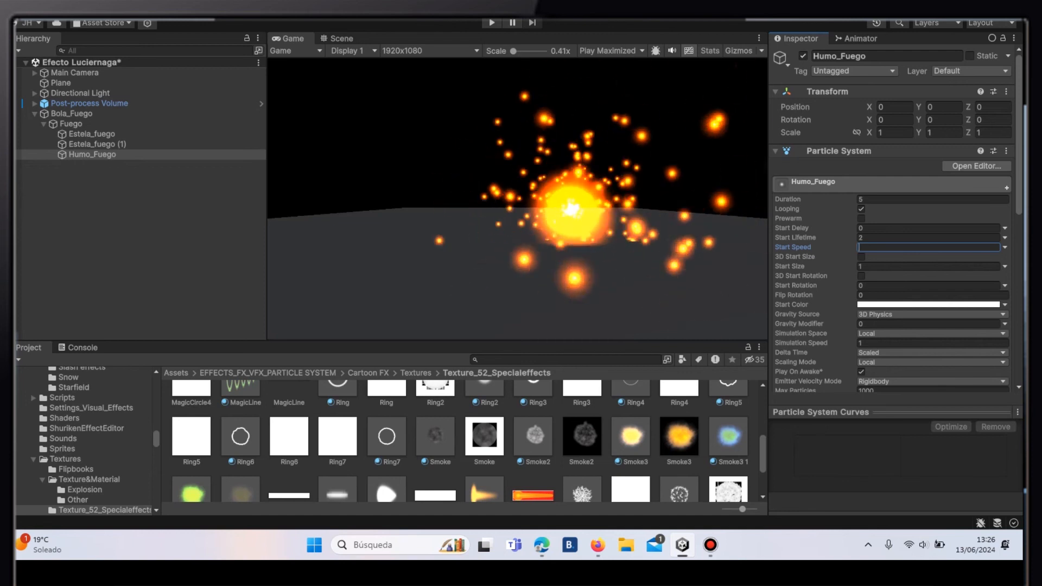
{"action": "type", "text": "3"}
{"action": "key", "text": "Return"}
{"action": "scroll", "coordinate": [890, 217], "scroll_direction": "down", "scroll_amount": 2}
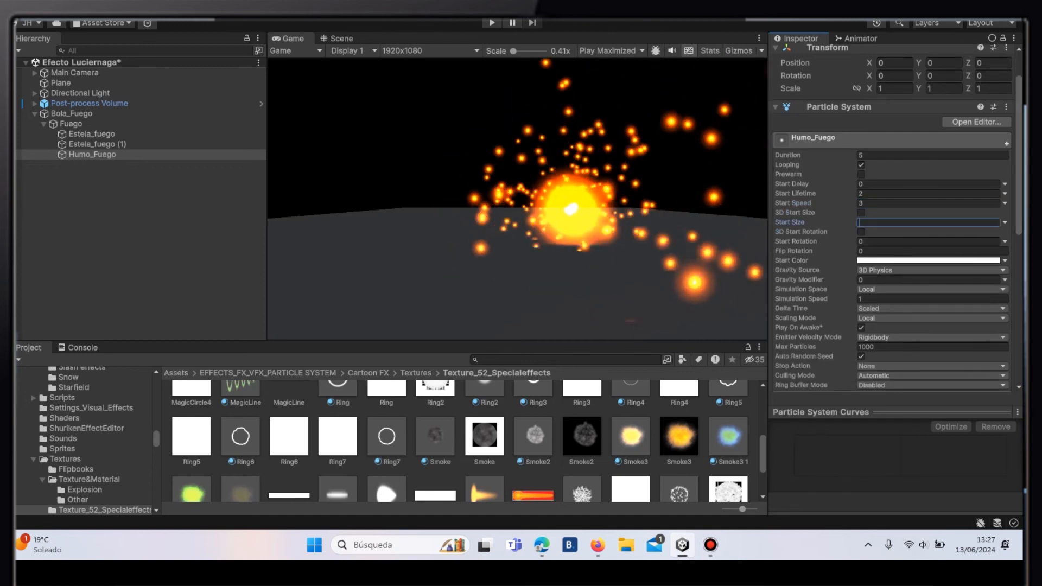
{"action": "key", "text": "Return"}
{"action": "scroll", "coordinate": [890, 217], "scroll_direction": "down", "scroll_amount": 5}
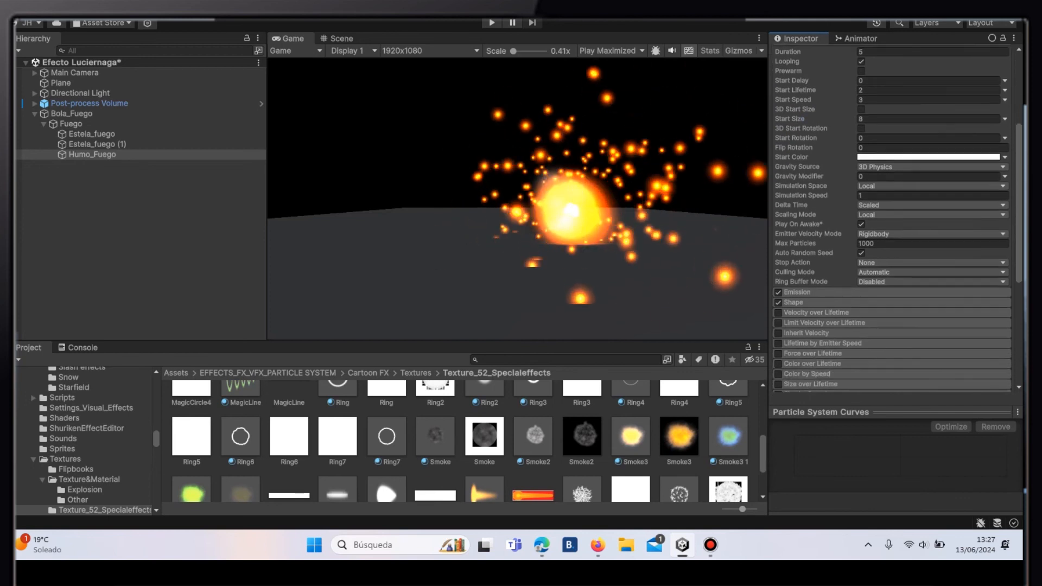
- Set the emission rate over time of Humo_Fuego to 75
{"action": "left_click", "coordinate": [890, 285]}
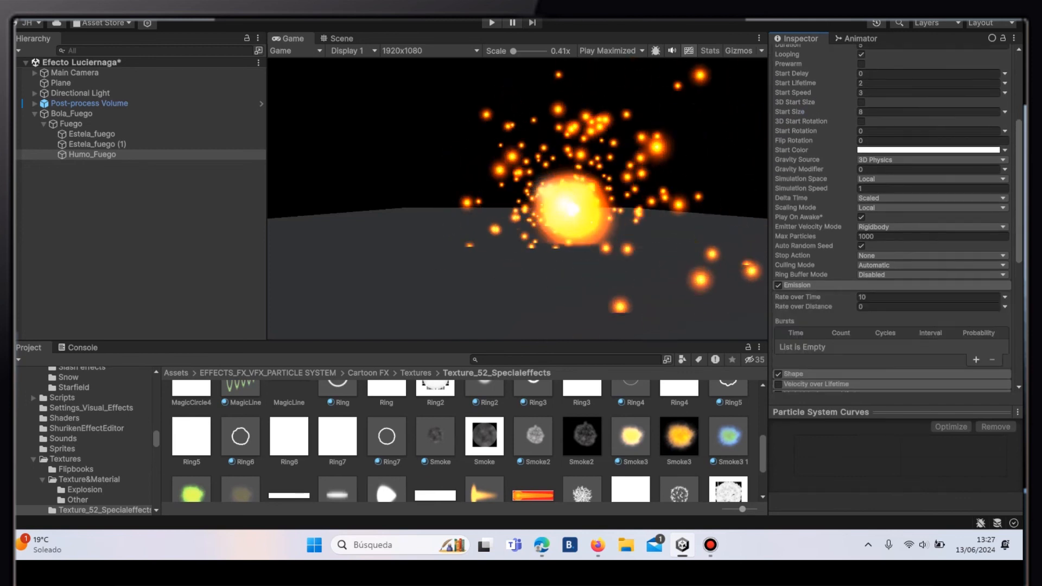
{"action": "left_click", "coordinate": [922, 296]}
{"action": "key", "text": "BackSpace"}
{"action": "type", "text": "75"}
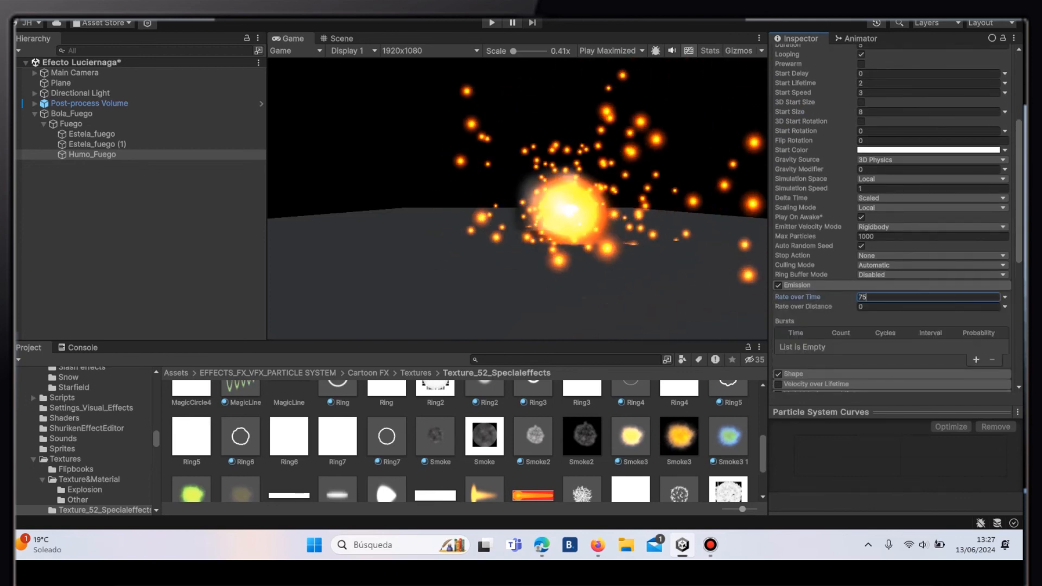
{"action": "key", "text": "Return"}
- Change the emission shape of Humo_Fuego to Sphere and set its radius to 2
{"action": "scroll", "coordinate": [890, 271], "scroll_direction": "down", "scroll_amount": 5}
{"action": "left_click", "coordinate": [890, 240]}
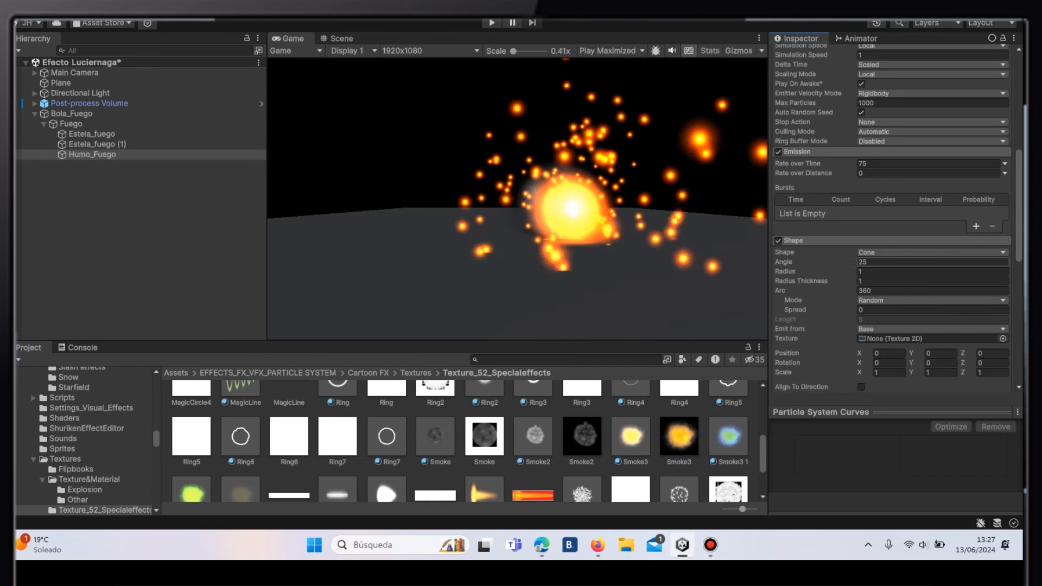
{"action": "left_click", "coordinate": [931, 252]}
{"action": "left_click", "coordinate": [890, 267]}
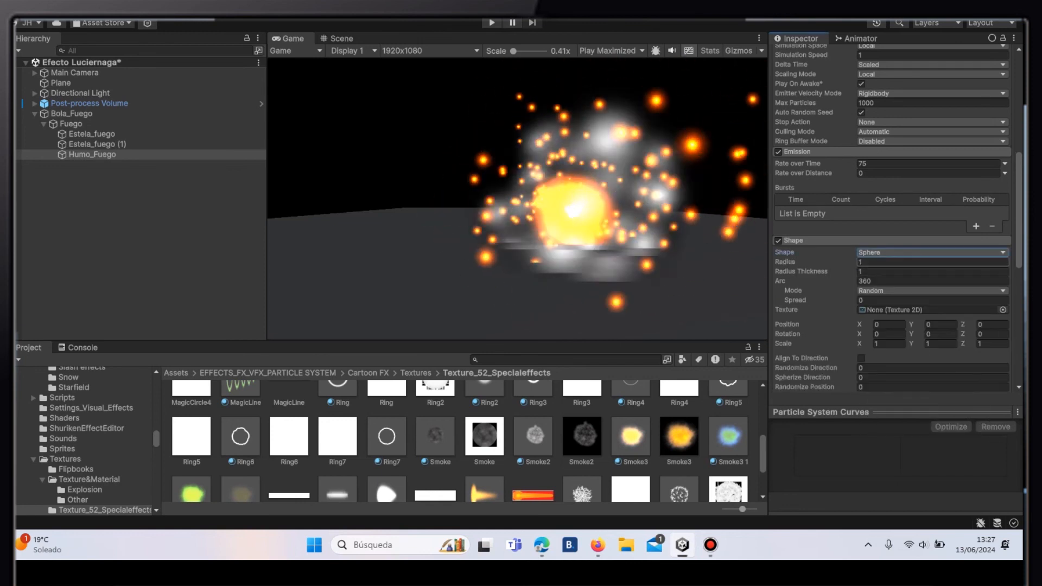
{"action": "left_click", "coordinate": [917, 262]}
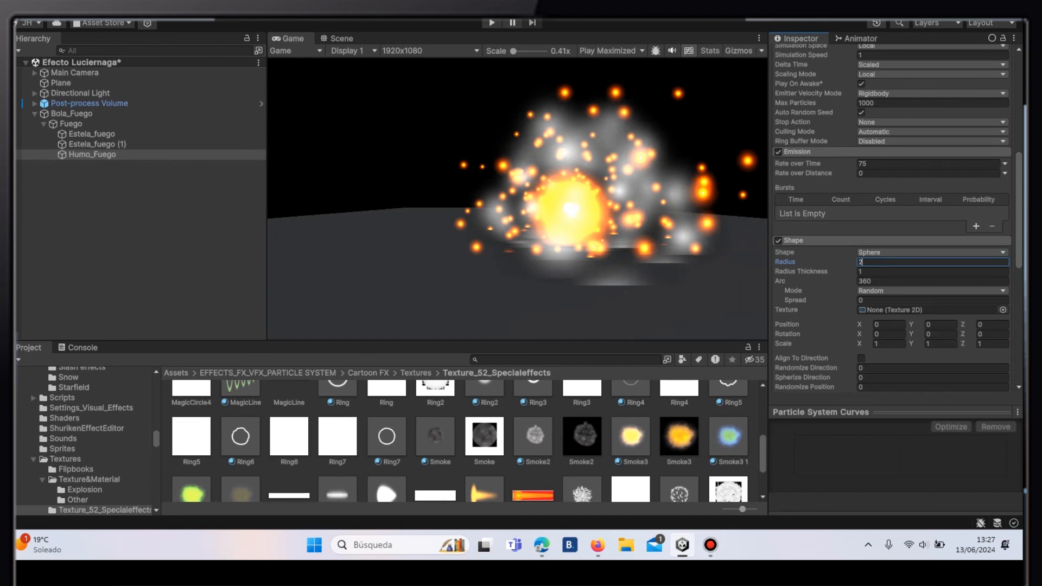
- Enable Color over Lifetime on Humo_Fuego and add alpha keys to its gradient at about 21%, 47% and 76%
{"action": "scroll", "coordinate": [890, 217], "scroll_direction": "down", "scroll_amount": 5}
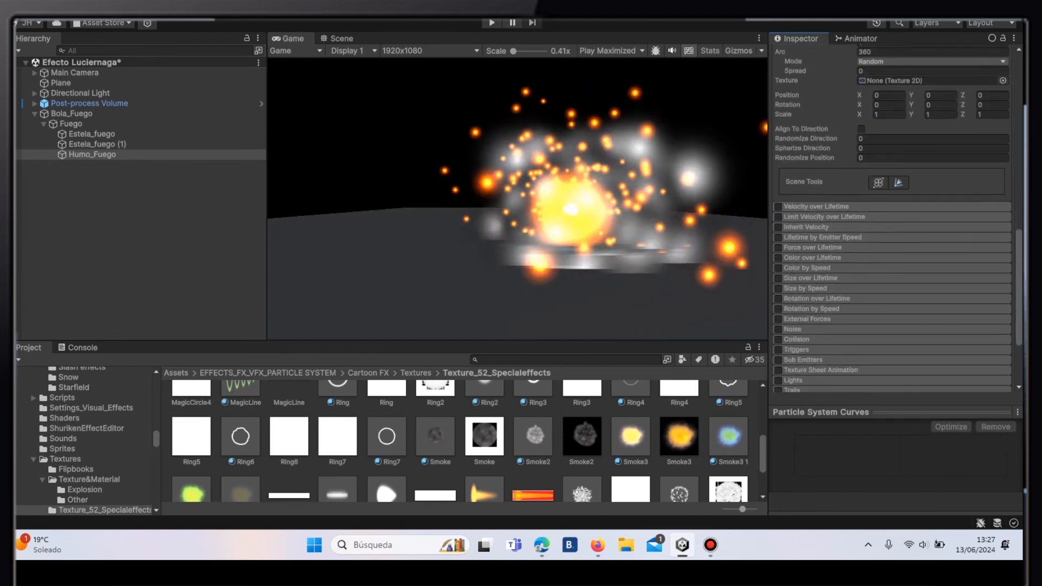
{"action": "scroll", "coordinate": [892, 217], "scroll_direction": "down", "scroll_amount": 1}
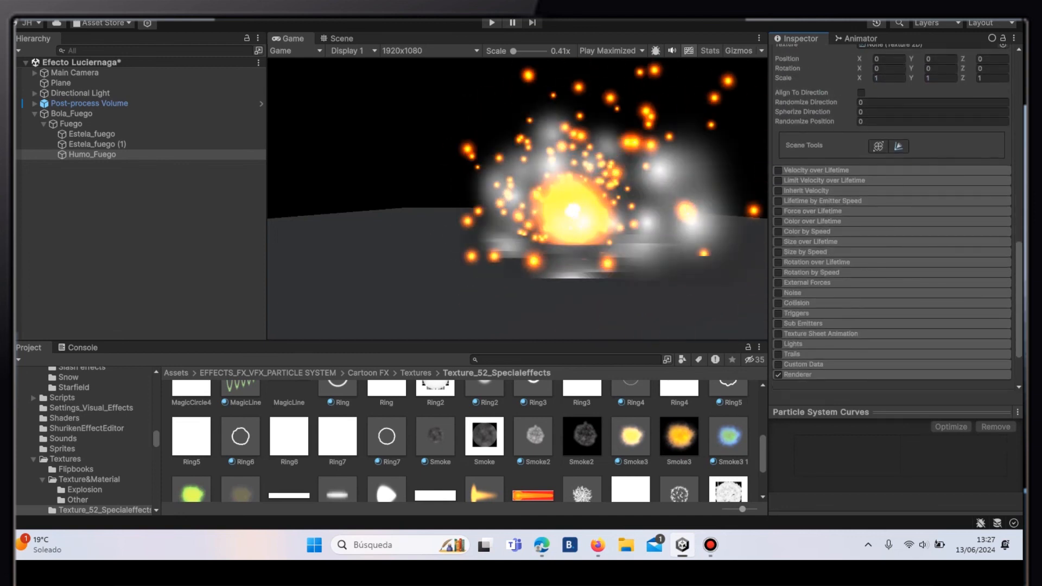
{"action": "left_click", "coordinate": [812, 221]}
{"action": "left_click", "coordinate": [778, 222]}
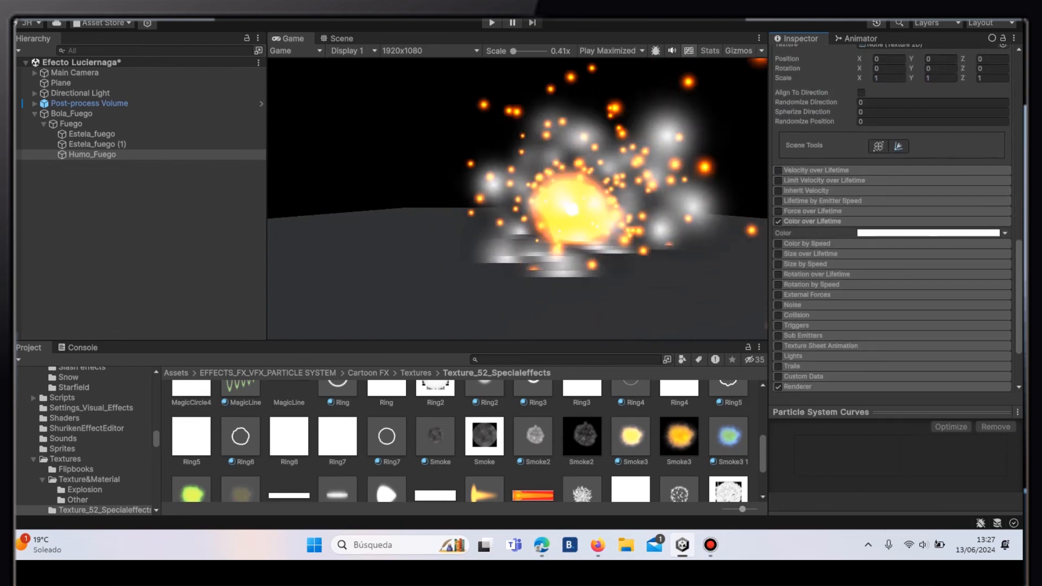
{"action": "left_click", "coordinate": [929, 233]}
{"action": "left_click", "coordinate": [516, 53]}
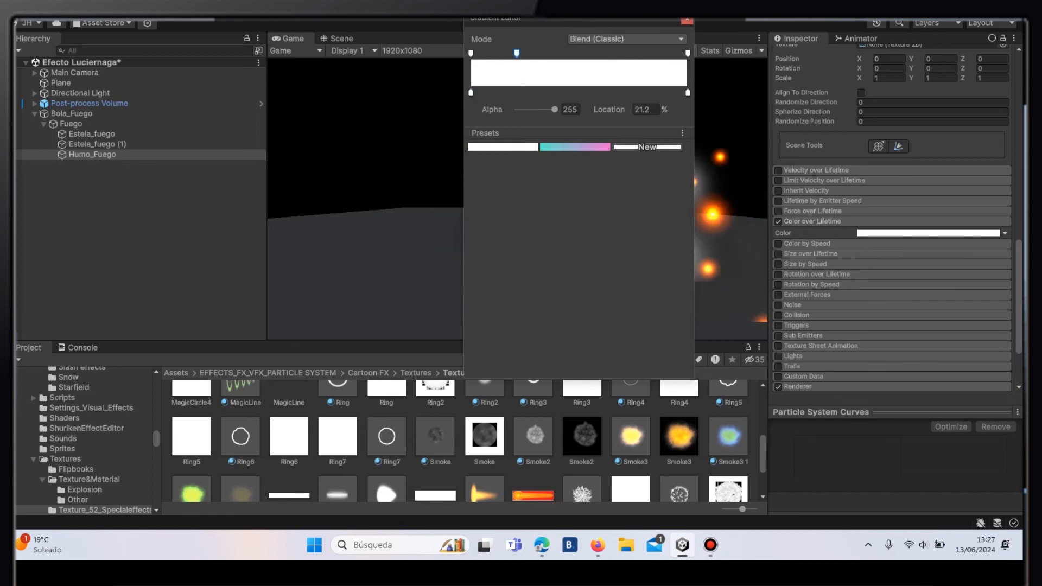
{"action": "left_click", "coordinate": [636, 54]}
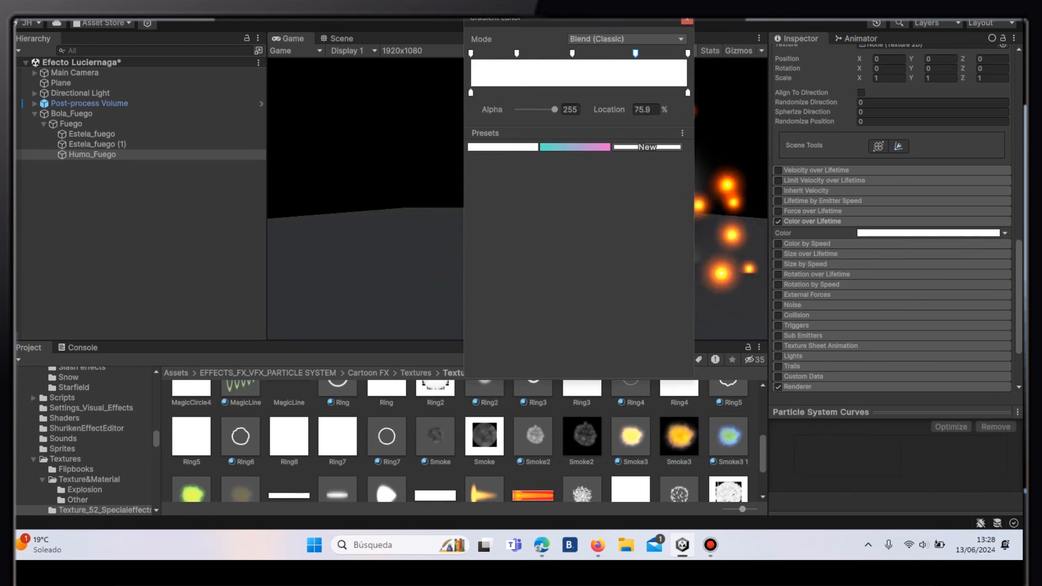
- Arrange three color keys on the gradient: about a quarter of the way along, at 49.7% and at 76.2%
{"action": "left_click_drag", "start_coordinate": [471, 93], "coordinate": [512, 92]}
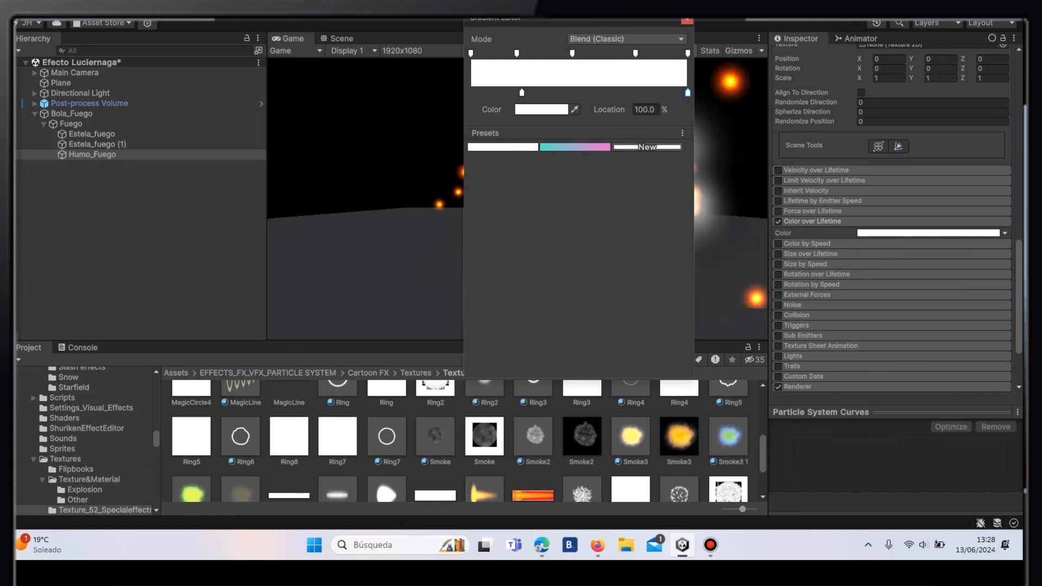
{"action": "left_click", "coordinate": [578, 92]}
{"action": "left_click", "coordinate": [636, 93]}
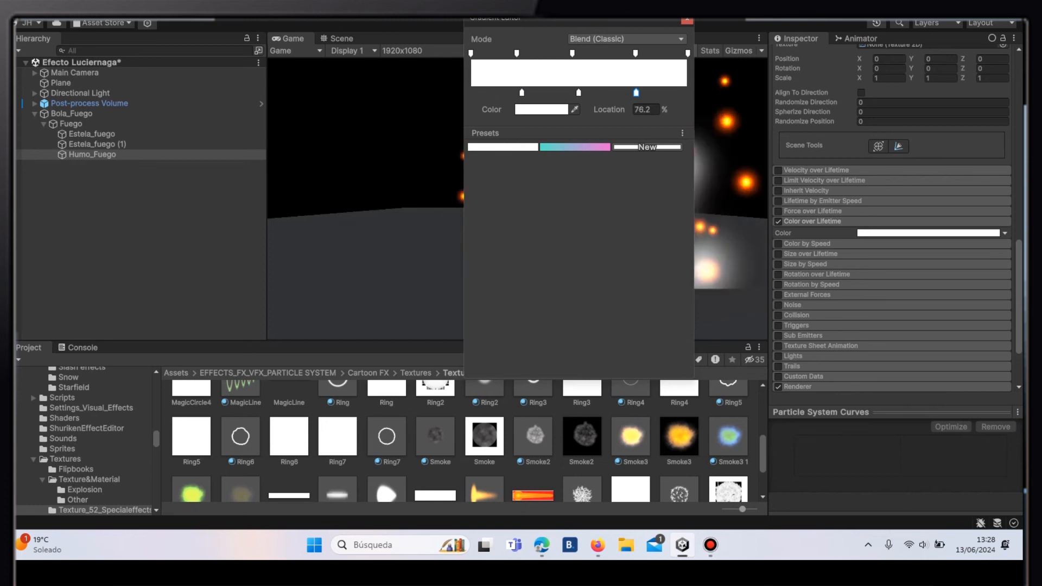
- Set the first color key of the gradient to the hexadecimal color F0EC56
{"action": "double_click", "coordinate": [522, 93]}
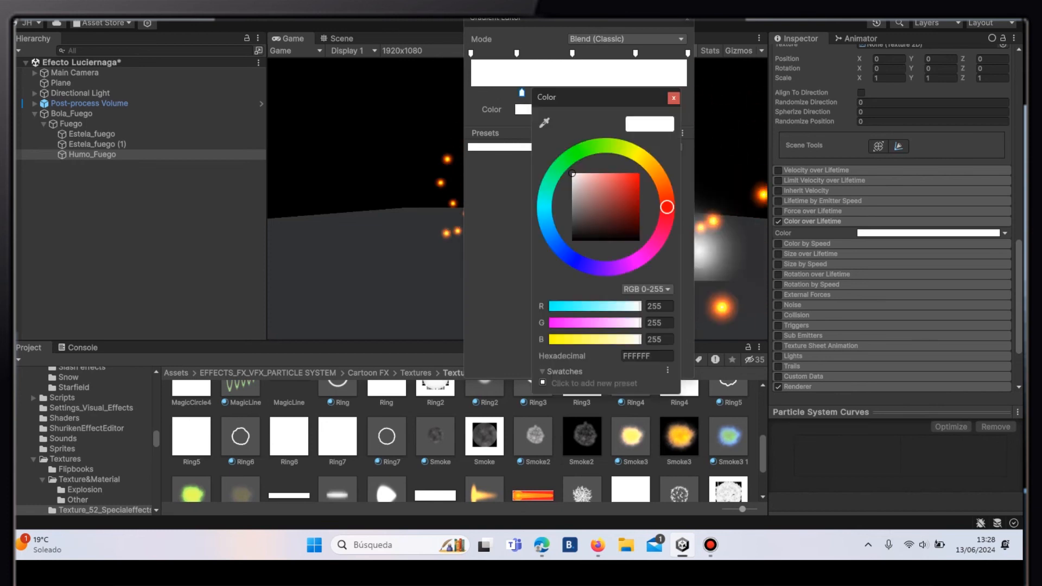
{"action": "key", "text": "BackSpace"}
{"action": "key", "text": "BackSpace"}
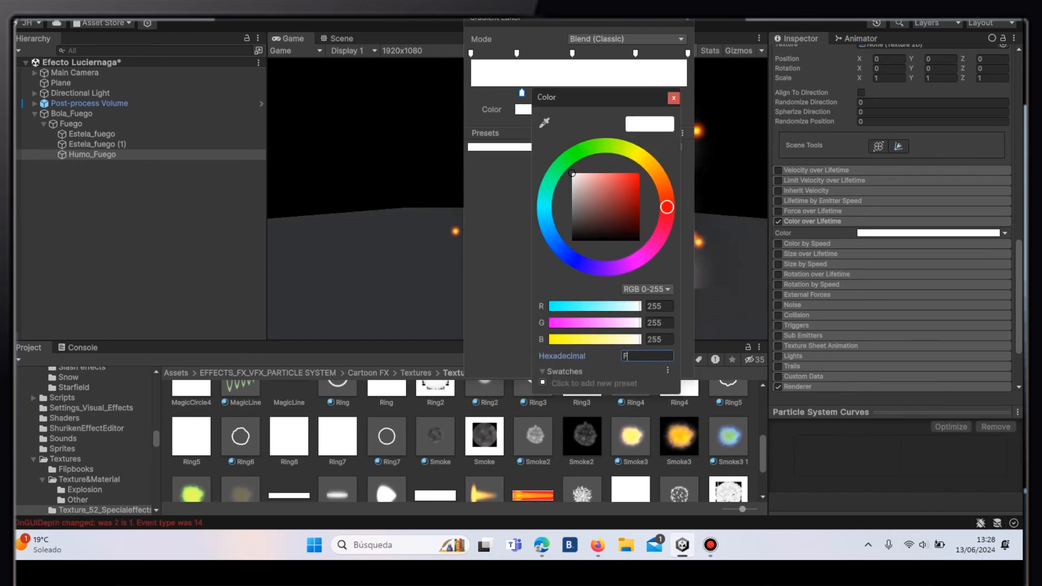
{"action": "type", "text": "0E"}
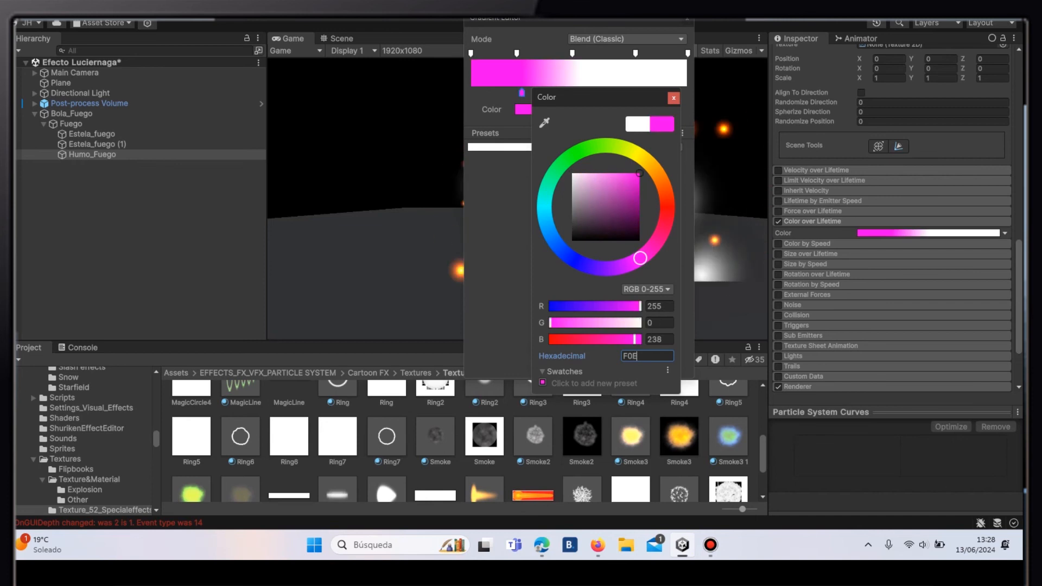
{"action": "type", "text": "C56"}
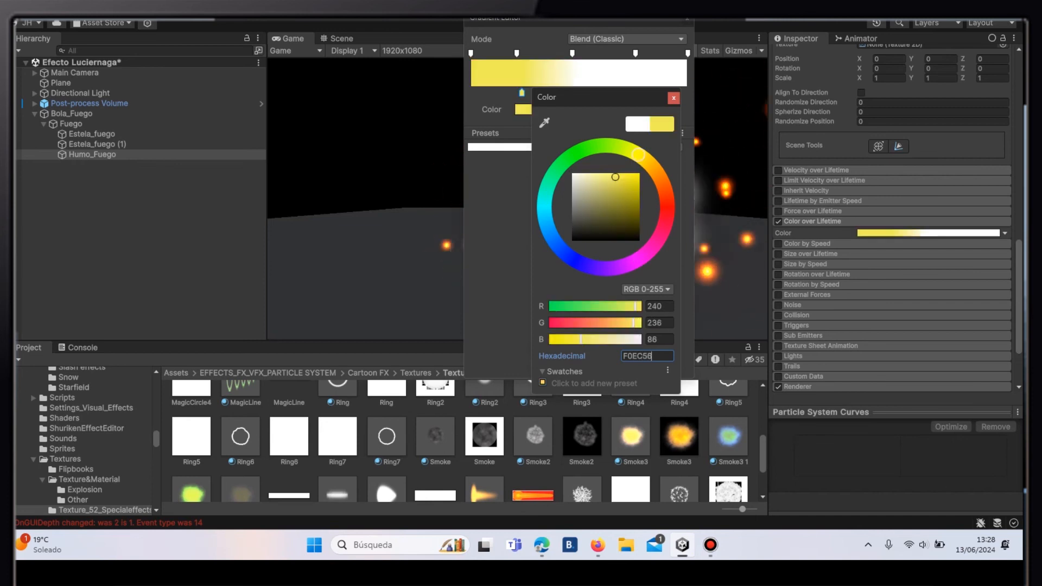
{"action": "left_click", "coordinate": [674, 98]}
- Set the middle color key at 49.7% to the hexadecimal color F45724
{"action": "left_click", "coordinate": [579, 92]}
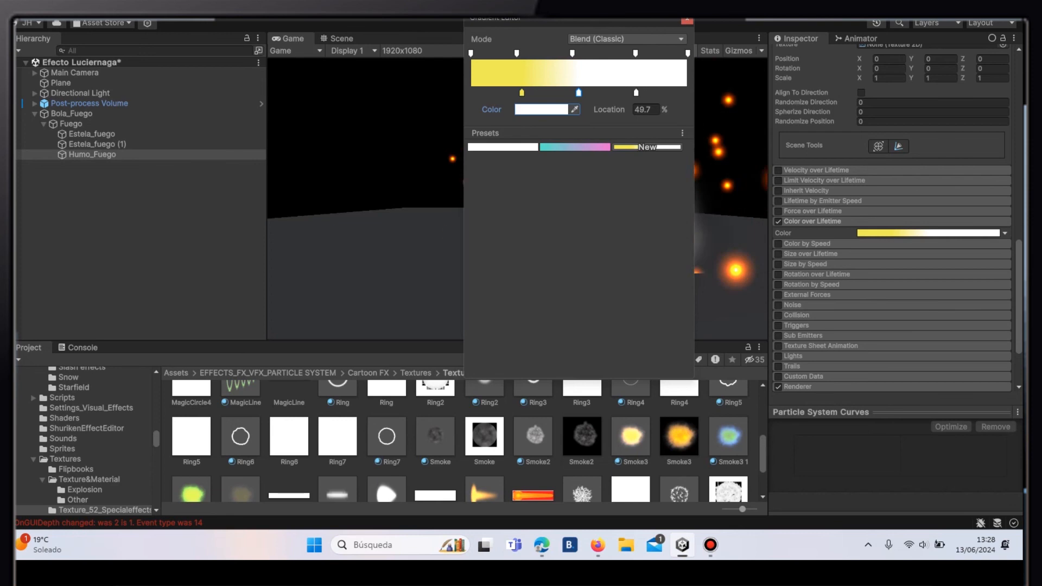
{"action": "left_click", "coordinate": [542, 109]}
{"action": "left_click", "coordinate": [661, 359]}
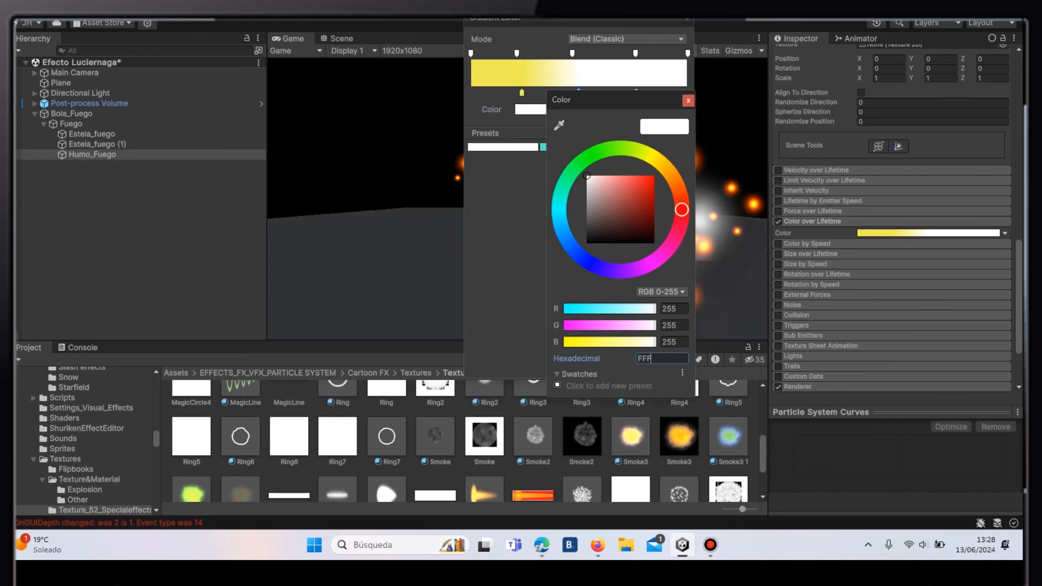
{"action": "type", "text": "F45"}
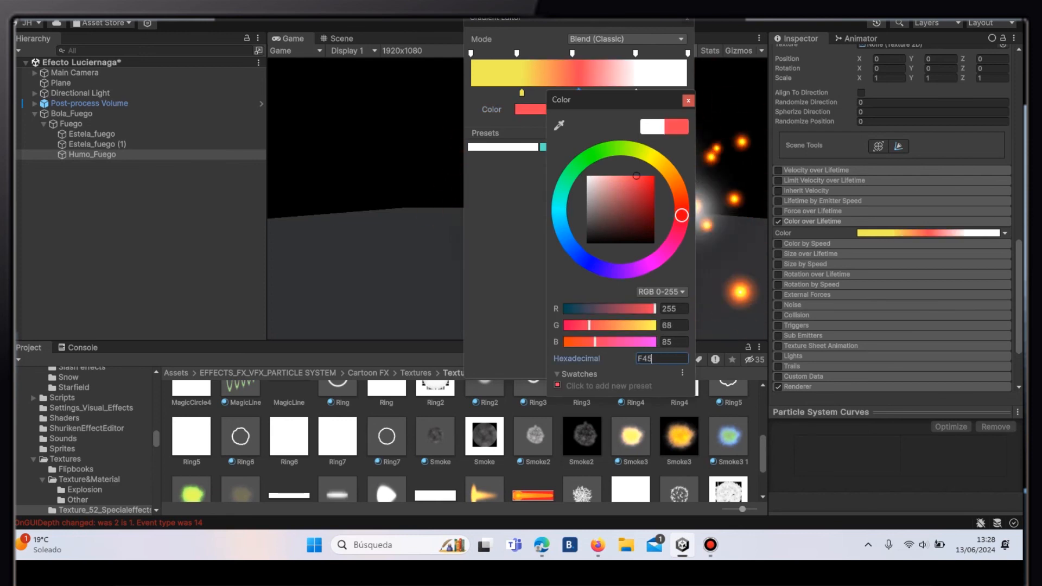
{"action": "type", "text": "72"}
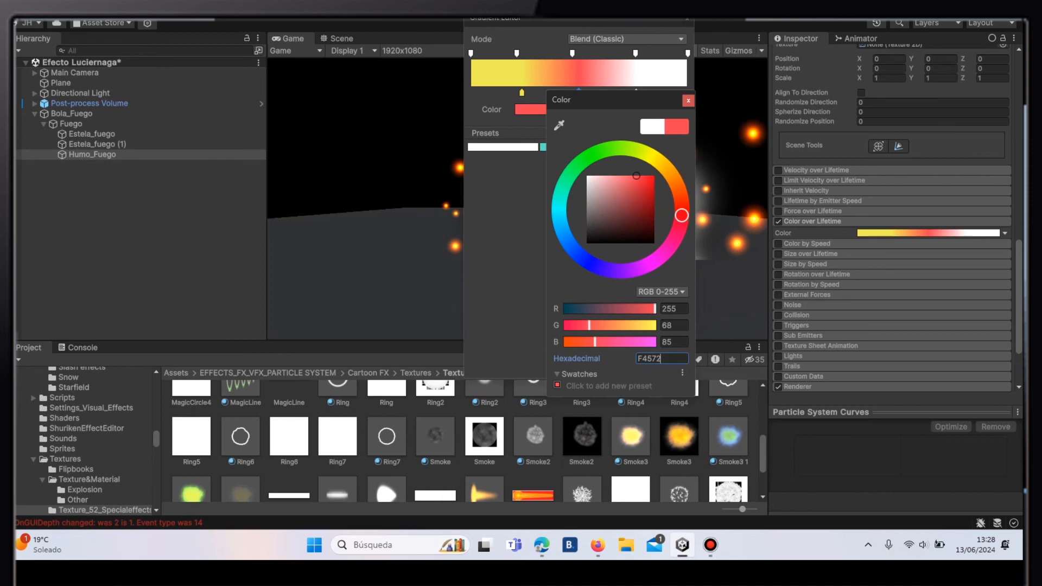
{"action": "type", "text": "4"}
{"action": "left_click", "coordinate": [689, 100]}
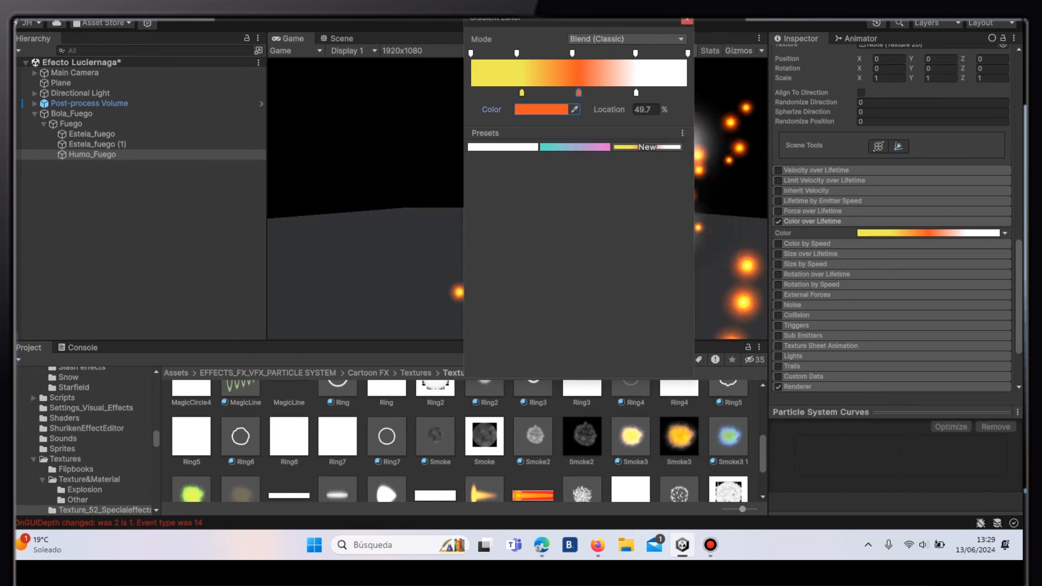
- Set the last color key at 76.2% to the hexadecimal color FFAE00
{"action": "left_click", "coordinate": [636, 93]}
{"action": "left_click", "coordinate": [541, 109]}
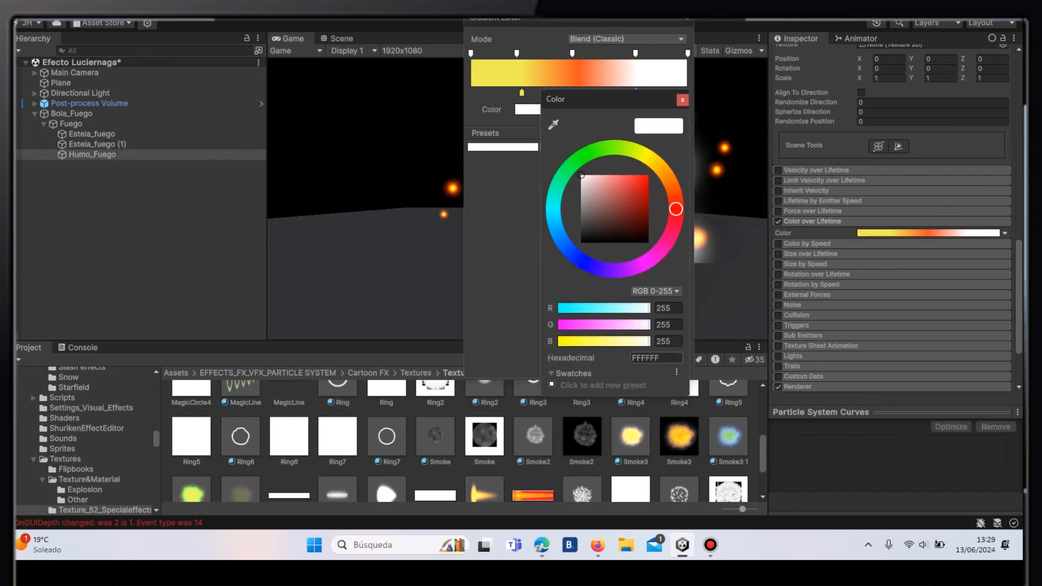
{"action": "left_click", "coordinate": [656, 358]}
{"action": "type", "text": "FF"}
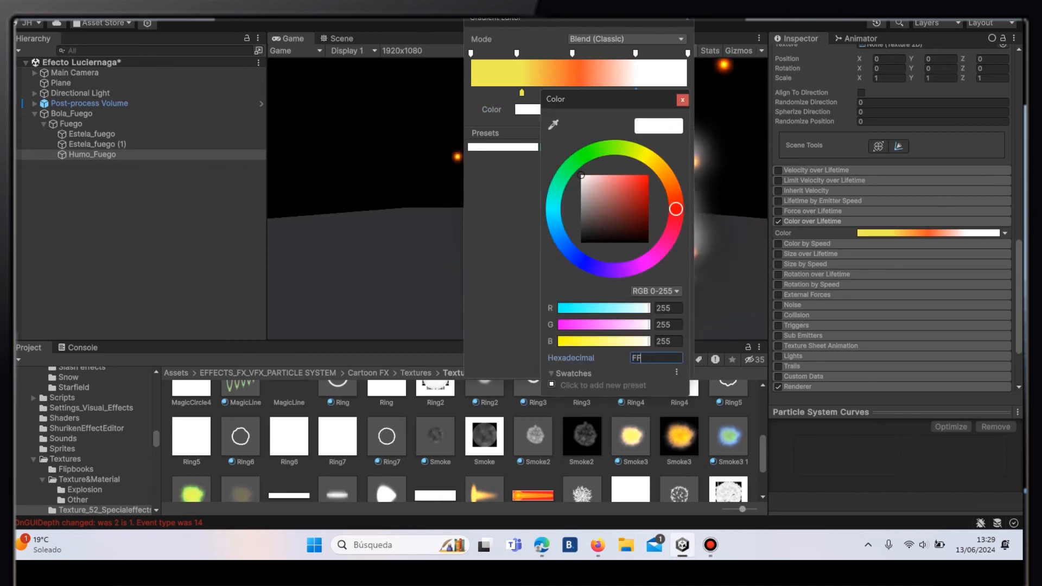
{"action": "type", "text": "A"}
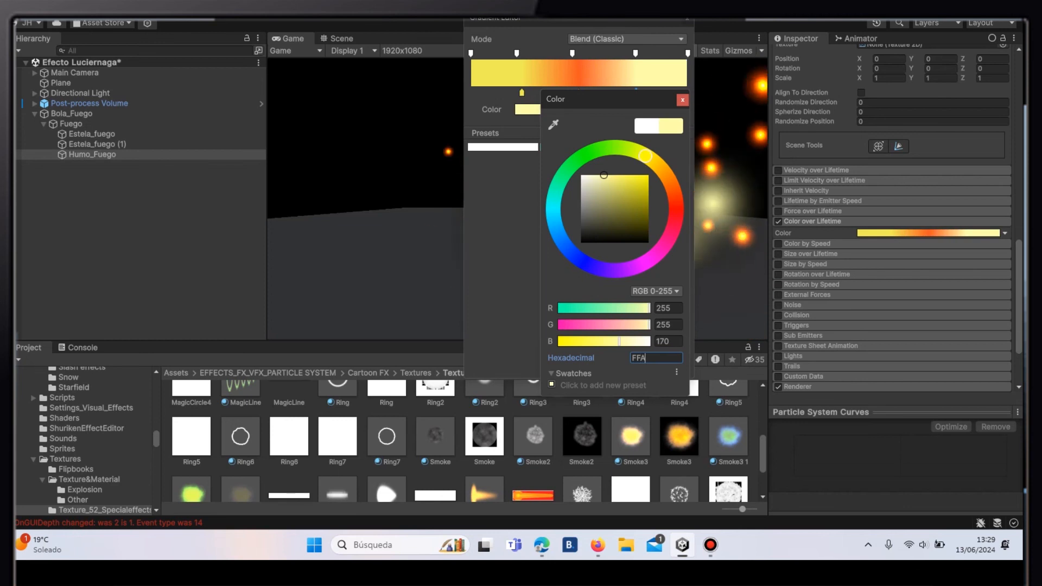
{"action": "type", "text": "E00"}
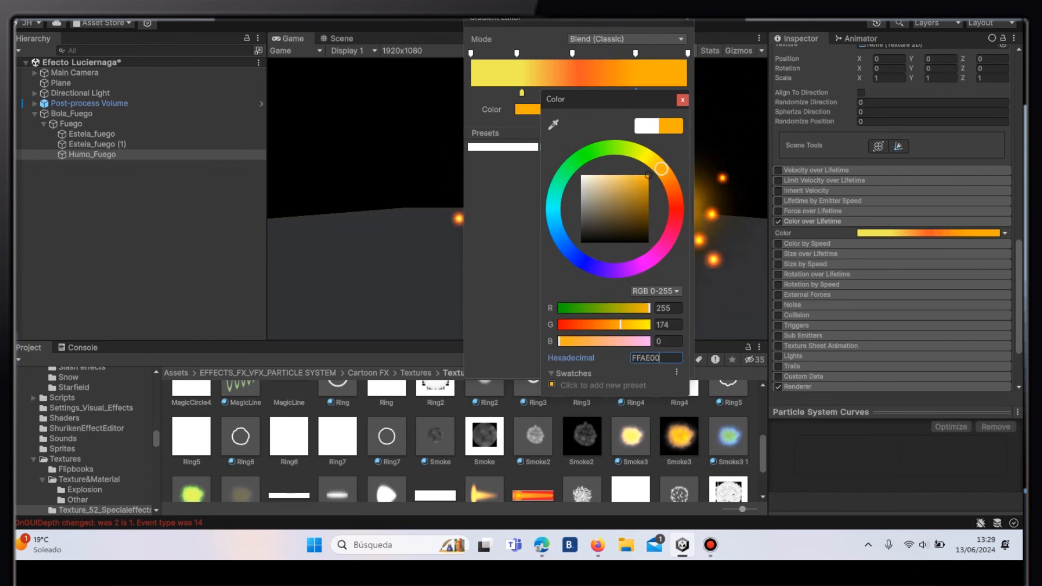
{"action": "key", "text": "Return"}
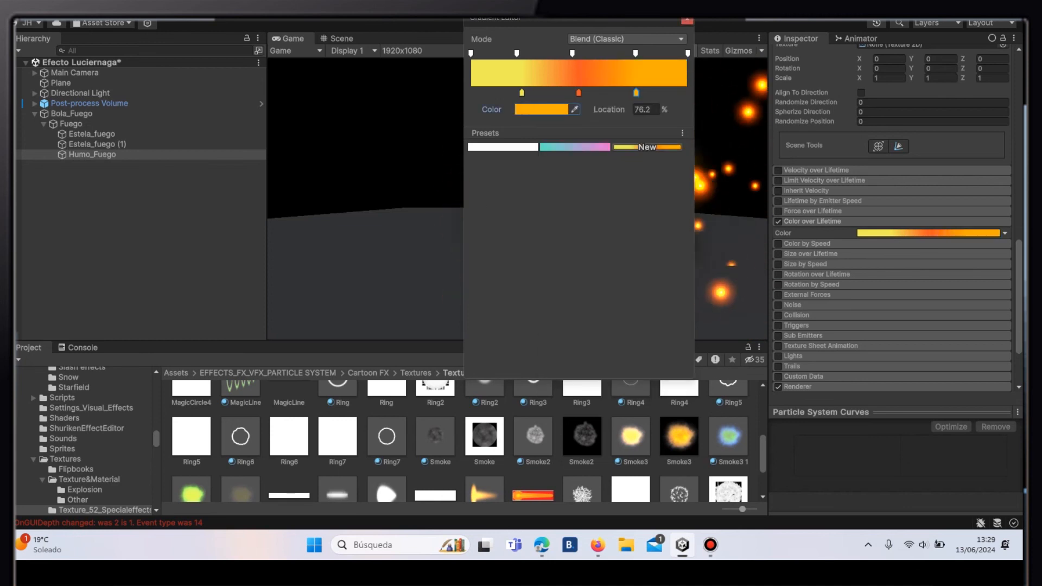
- Make the gradient's alpha key at 21.2% nearly transparent and lower the alpha at 46.8% to 31
{"action": "left_click", "coordinate": [516, 53]}
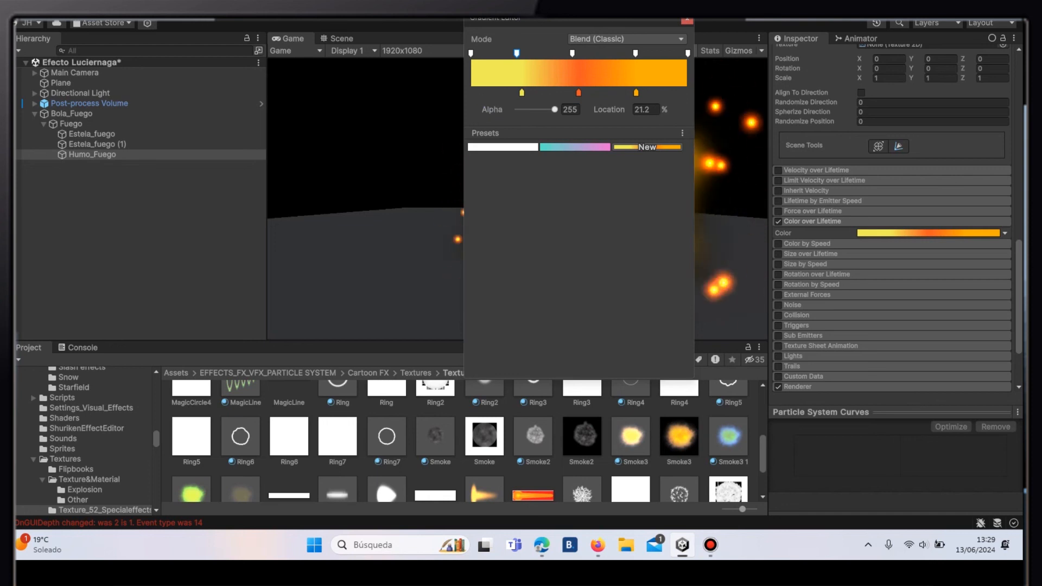
{"action": "left_click_drag", "start_coordinate": [554, 109], "coordinate": [516, 109]}
{"action": "left_click", "coordinate": [572, 53]}
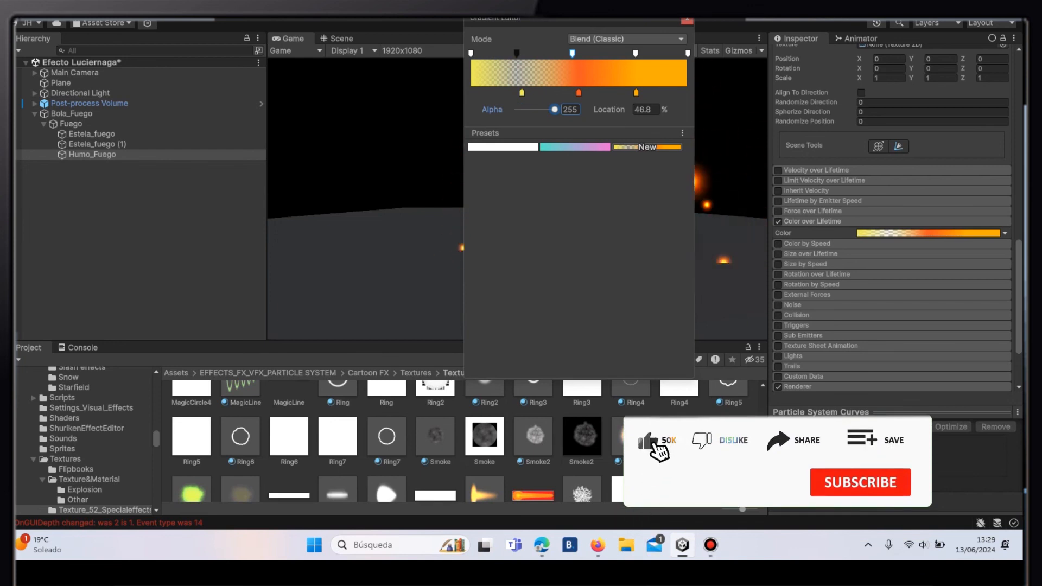
{"action": "left_click_drag", "start_coordinate": [554, 109], "coordinate": [522, 109]}
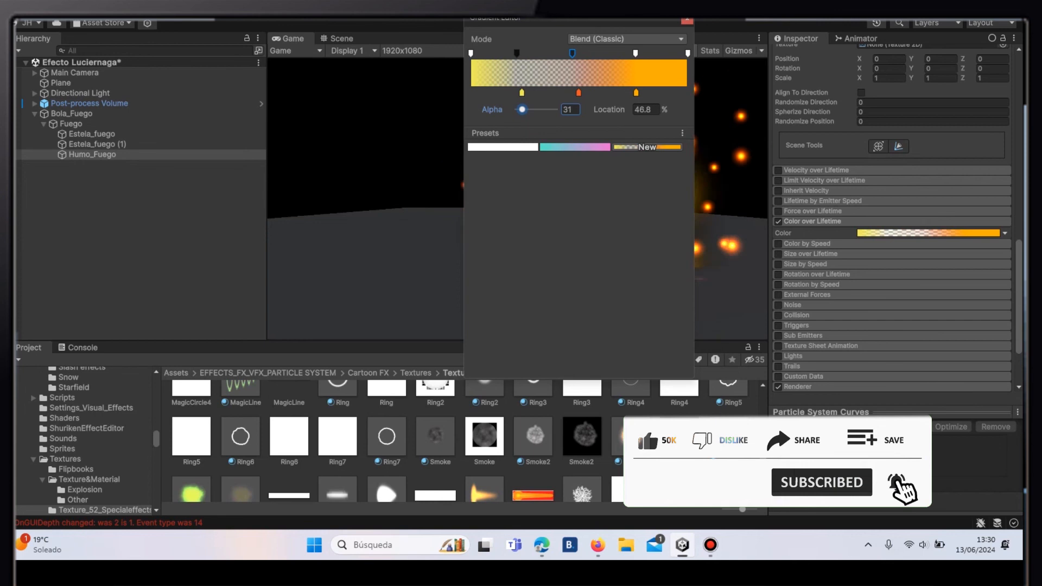
- Lower the gradient's alpha at 75.9% to 39 and at 100% to 44, closing the gradient editor
{"action": "left_click", "coordinate": [635, 53]}
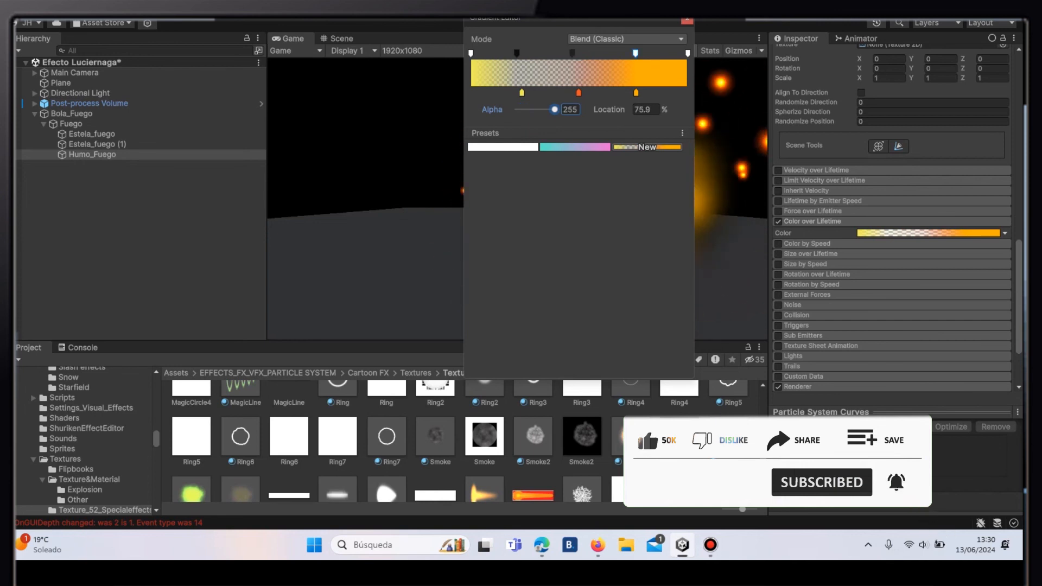
{"action": "left_click_drag", "start_coordinate": [554, 109], "coordinate": [525, 110]}
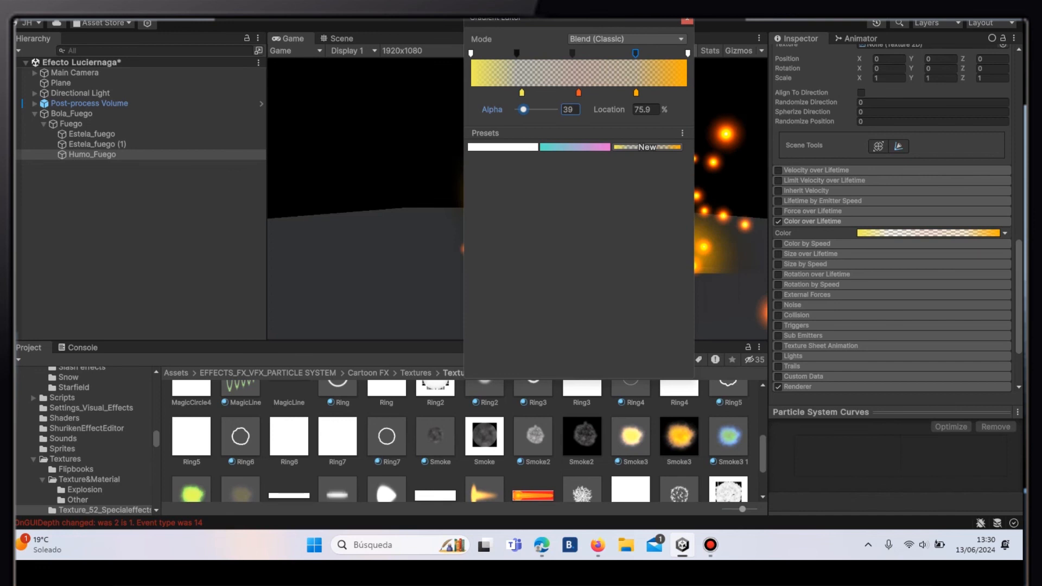
{"action": "left_click", "coordinate": [687, 53]}
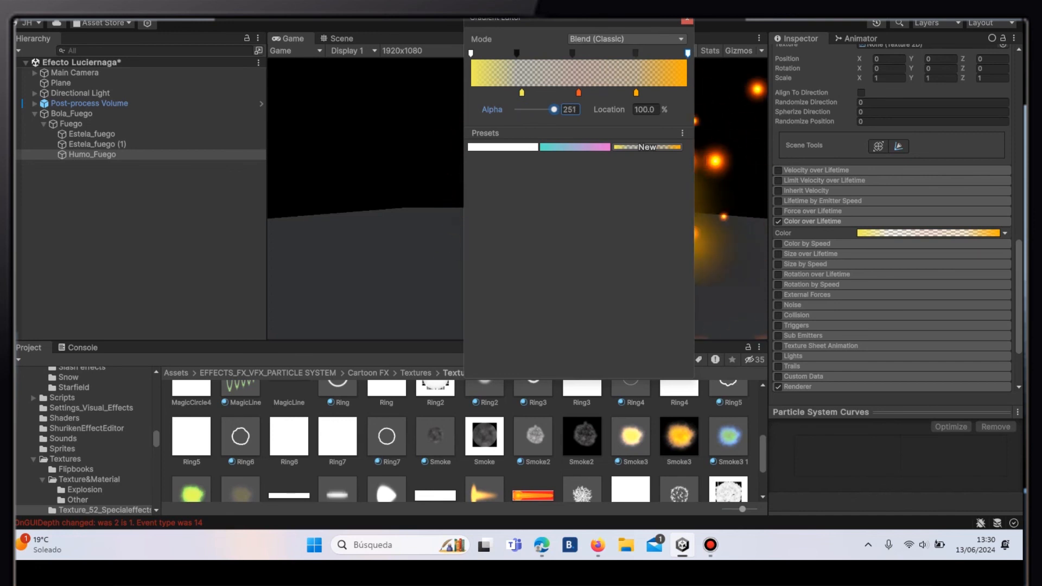
{"action": "left_click_drag", "start_coordinate": [554, 109], "coordinate": [523, 110]}
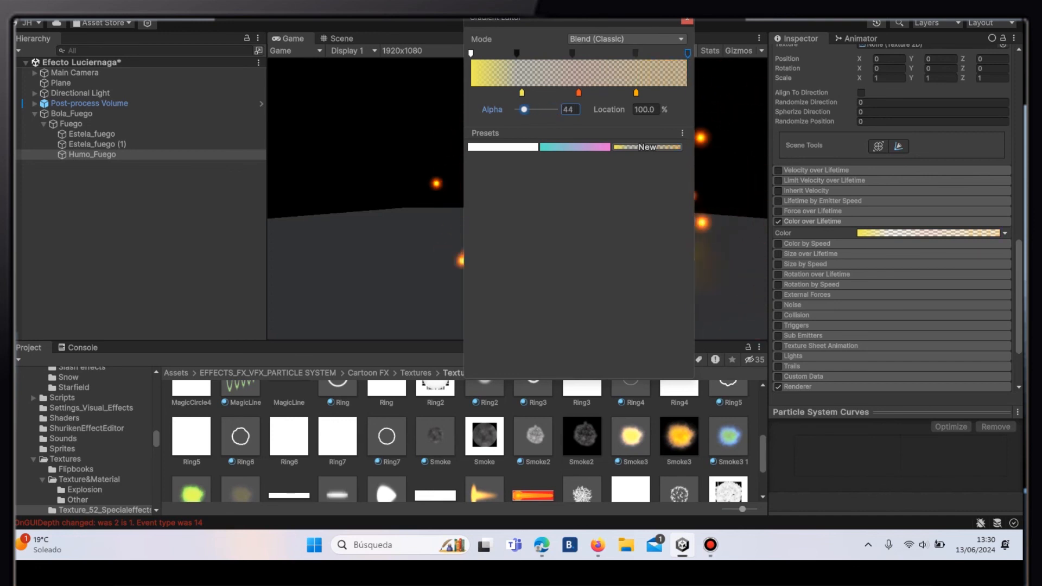
{"action": "left_click", "coordinate": [687, 21]}
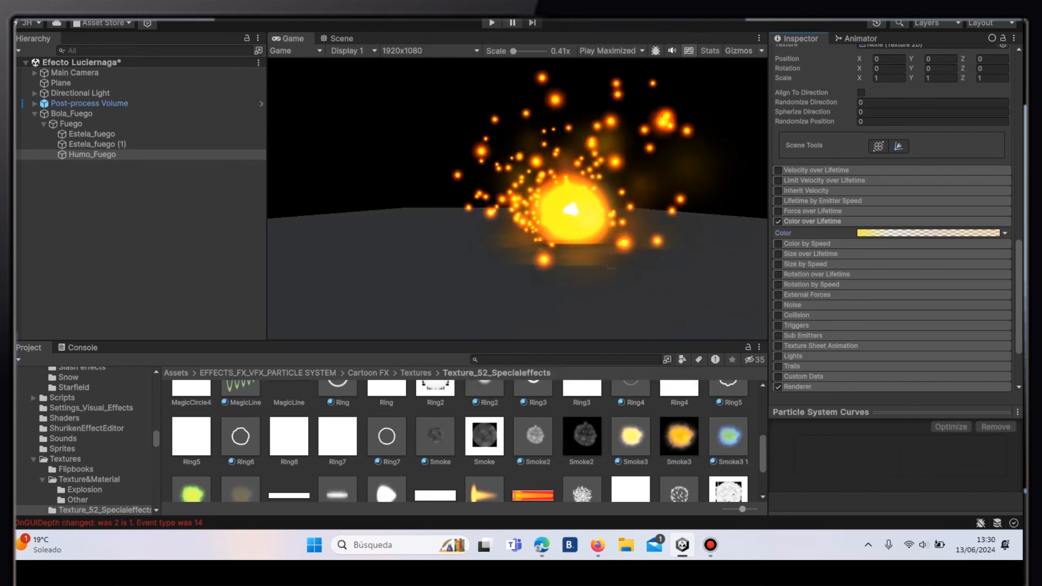
- Search the materials for smoke and assign Smoke3 as the renderer material of Humo_Fuego
{"action": "scroll", "coordinate": [893, 245], "scroll_direction": "down", "scroll_amount": 3}
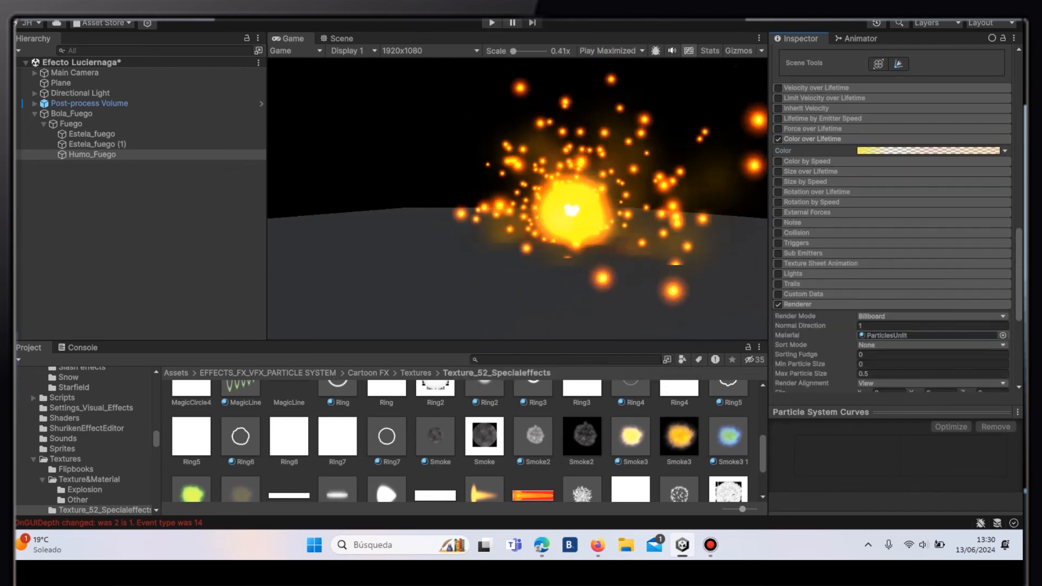
{"action": "left_click", "coordinate": [1002, 335]}
{"action": "type", "text": "smoke"}
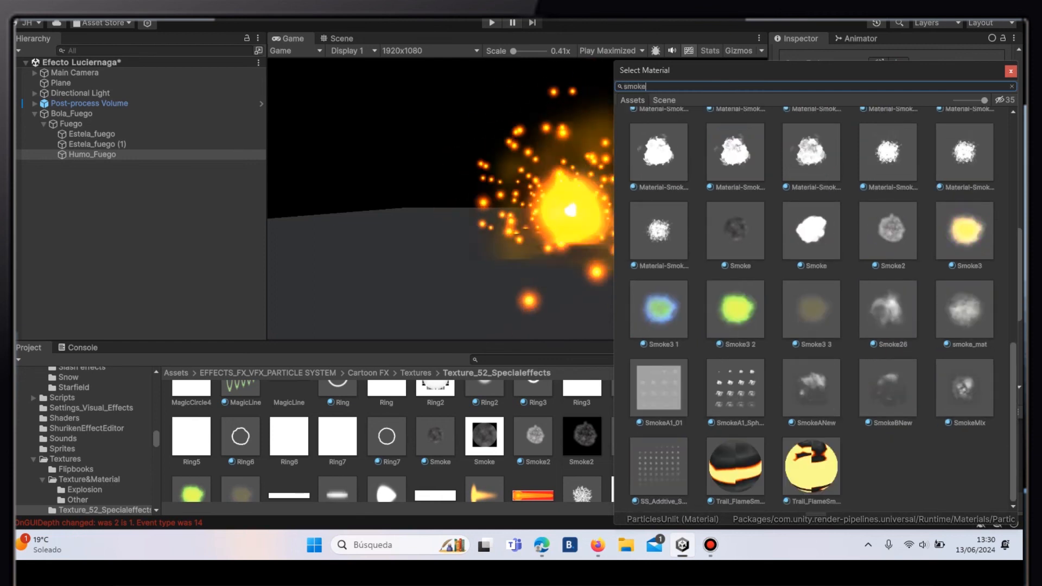
{"action": "left_click", "coordinate": [964, 231]}
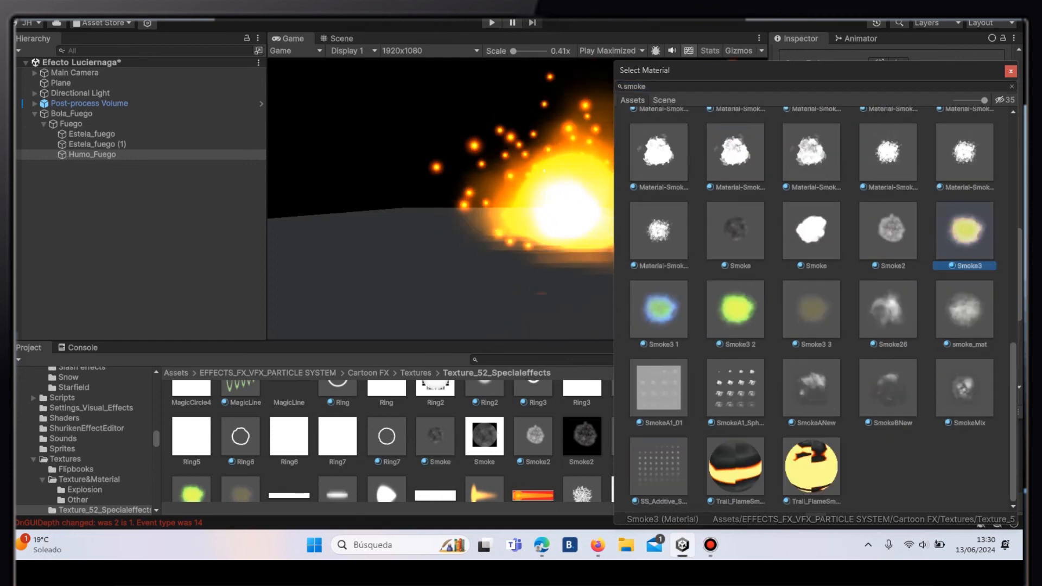
- Accept the Smoke3 material, and attach the MoverSiste… script from the Guiones folder to the Bola_Fuego object
{"action": "key", "text": "Return"}
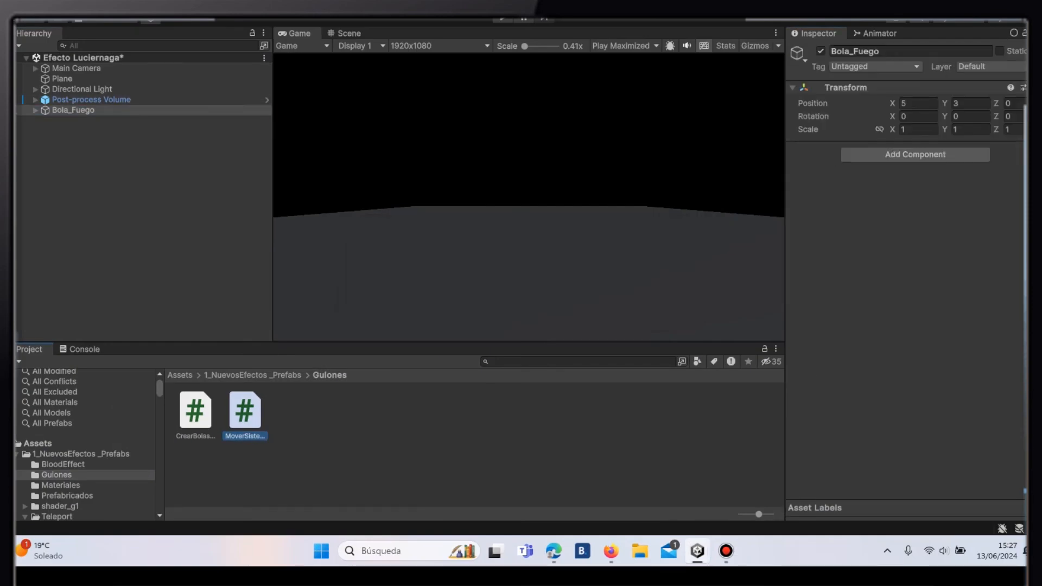
{"action": "left_click_drag", "start_coordinate": [245, 411], "coordinate": [905, 201]}
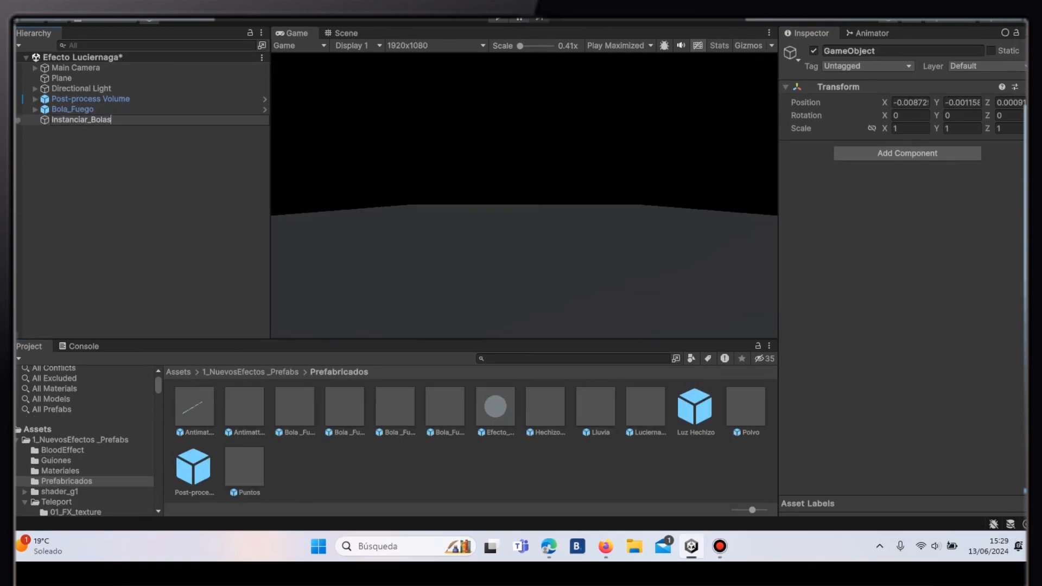
- Name the new empty object Instanciar_Bolas_Fuego and attach the CrearBolasFuego script from the Guiones folder to it
{"action": "type", "text": "o"}
{"action": "key", "text": "Return"}
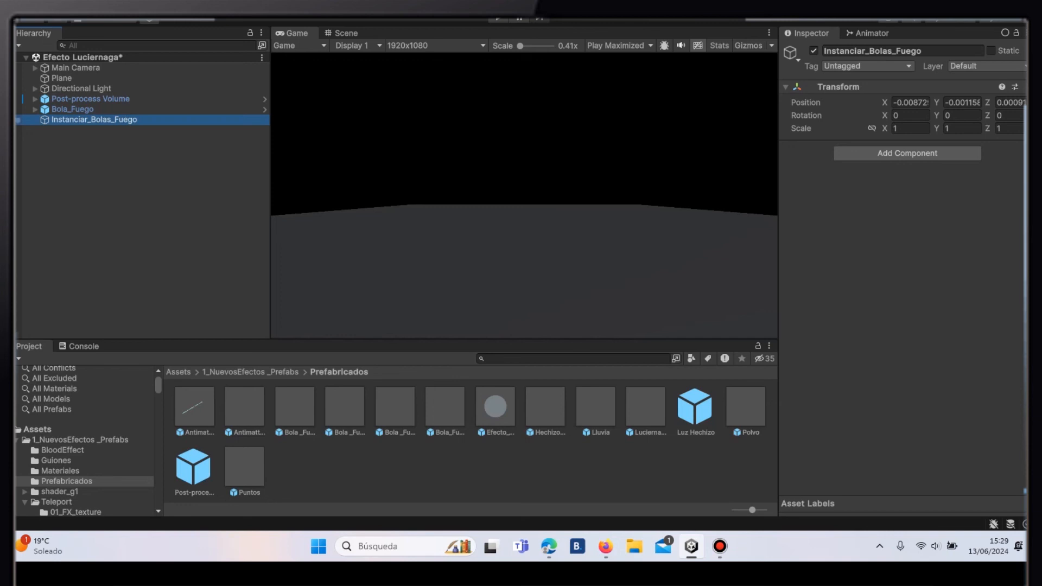
{"action": "left_click", "coordinate": [55, 461]}
{"action": "left_click_drag", "start_coordinate": [194, 410], "coordinate": [904, 208]}
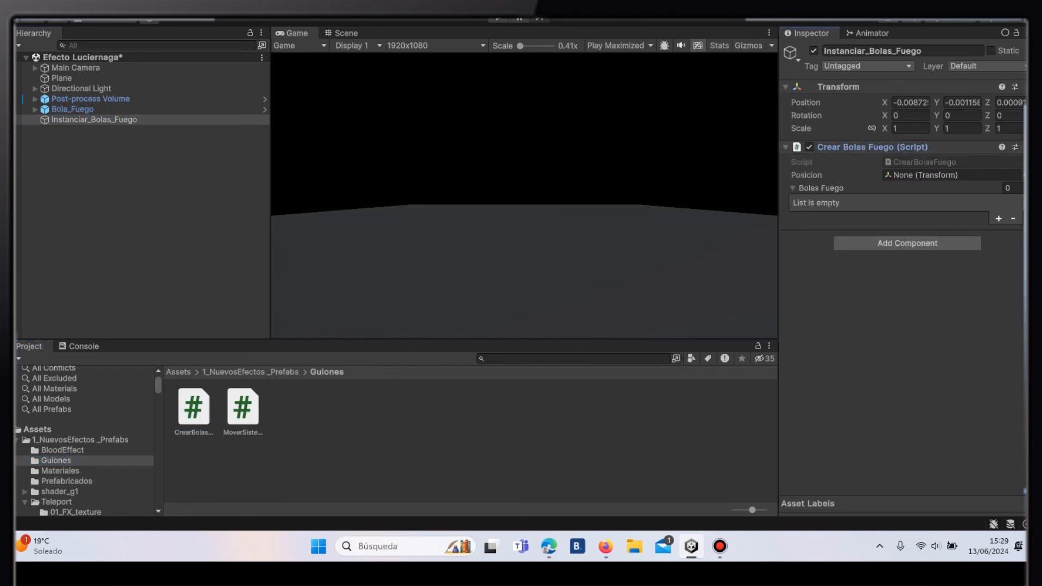
- Set the position of Instanciar_Bolas_Fuego to X -20 and Y 3
{"action": "left_click", "coordinate": [911, 103]}
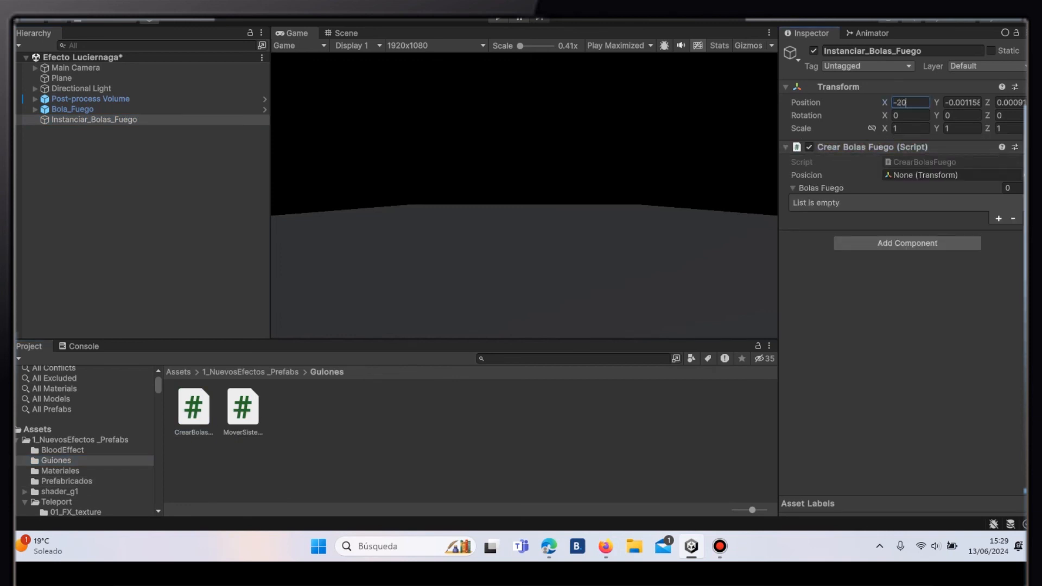
{"action": "key", "text": "Tab"}
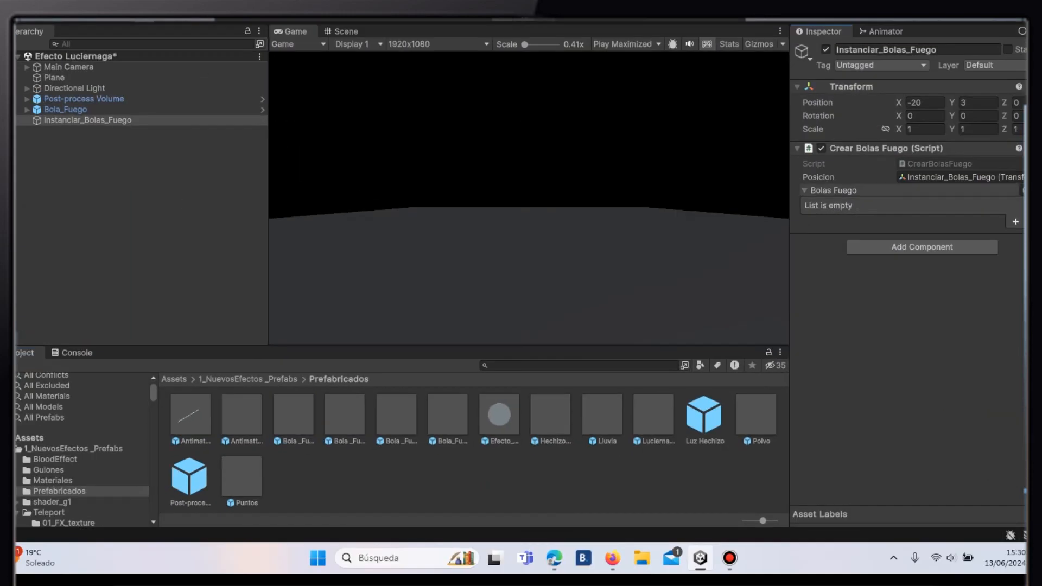
- Add the prefabs Bola _Fuego, Bola _Fuego_Azul and Bola _Fuego_Verde to the script's Bolas Fuego list and run the scene
{"action": "left_click_drag", "start_coordinate": [293, 415], "coordinate": [869, 190]}
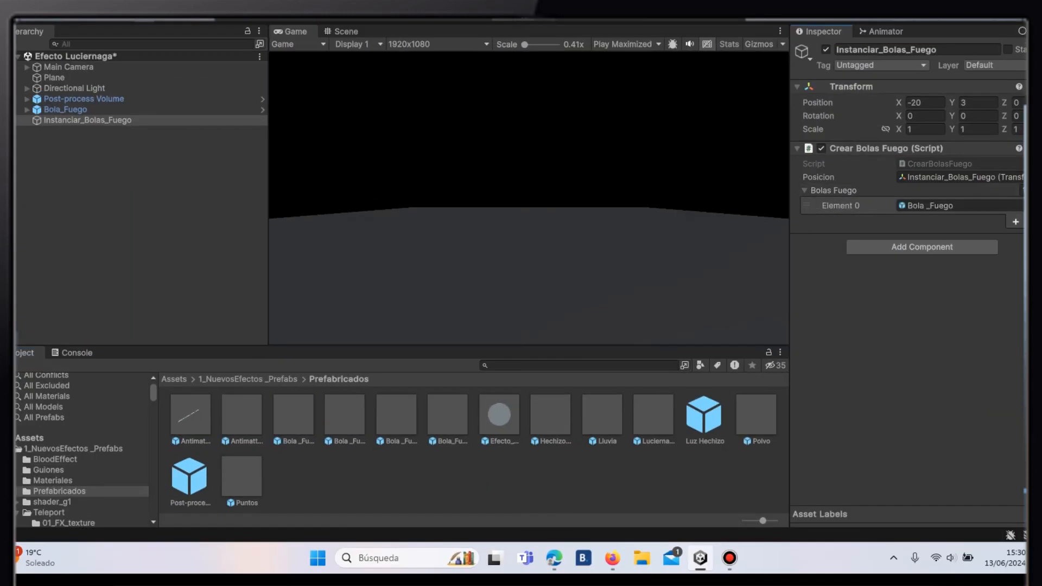
{"action": "left_click_drag", "start_coordinate": [345, 416], "coordinate": [868, 190]}
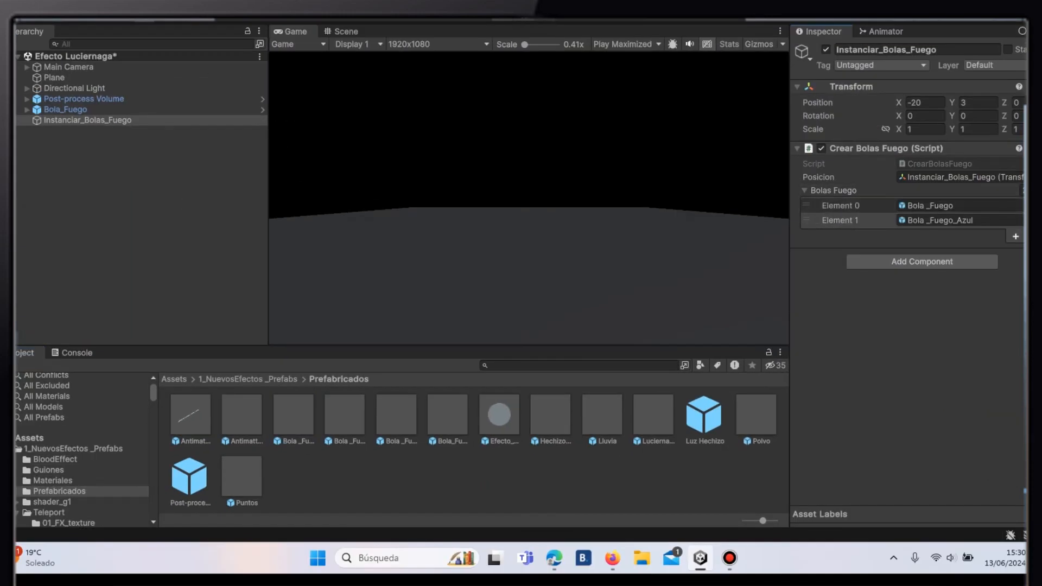
{"action": "left_click_drag", "start_coordinate": [396, 416], "coordinate": [868, 191]}
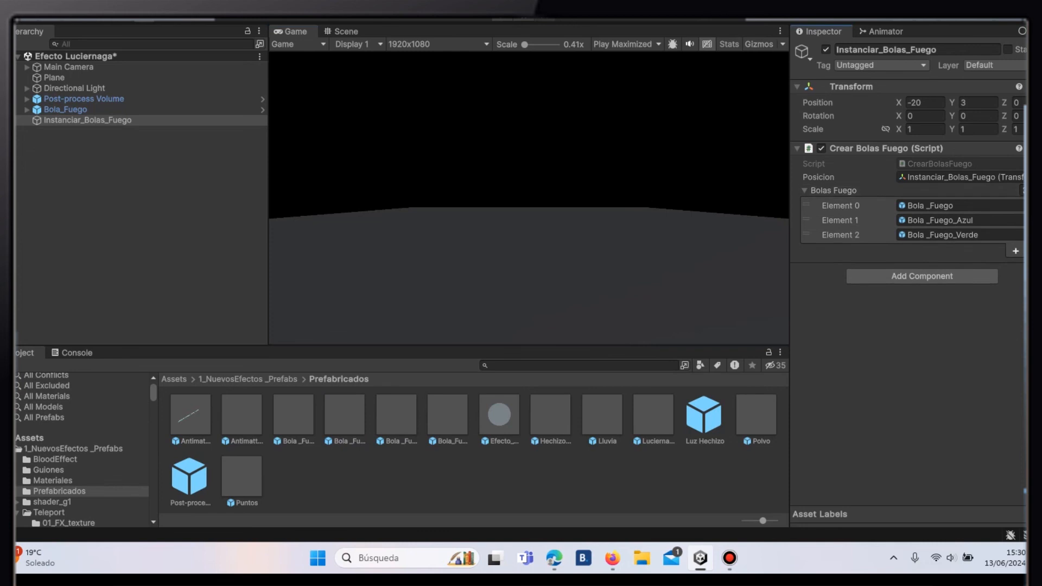
{"action": "left_click", "coordinate": [502, 20]}
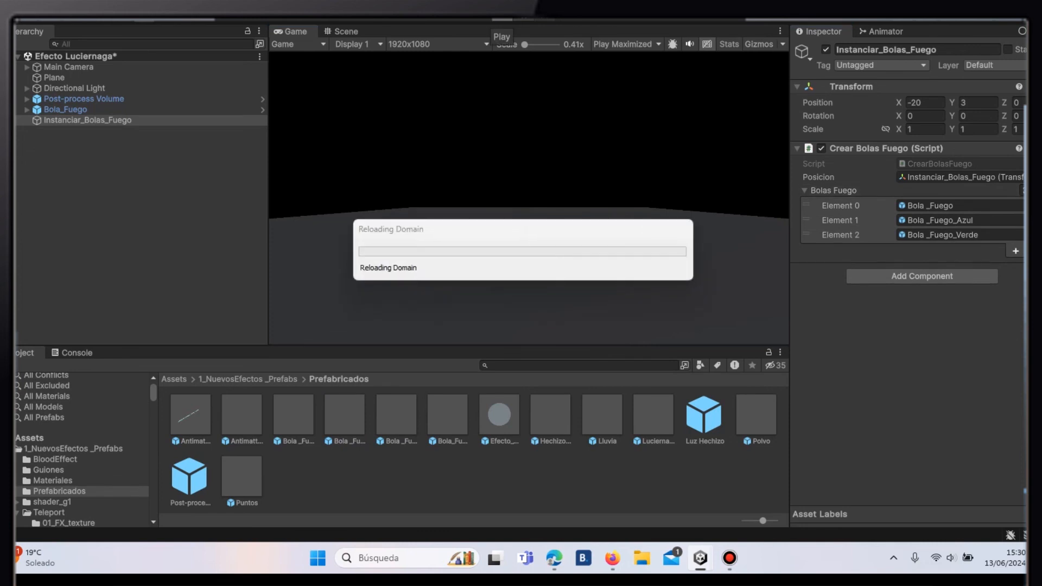